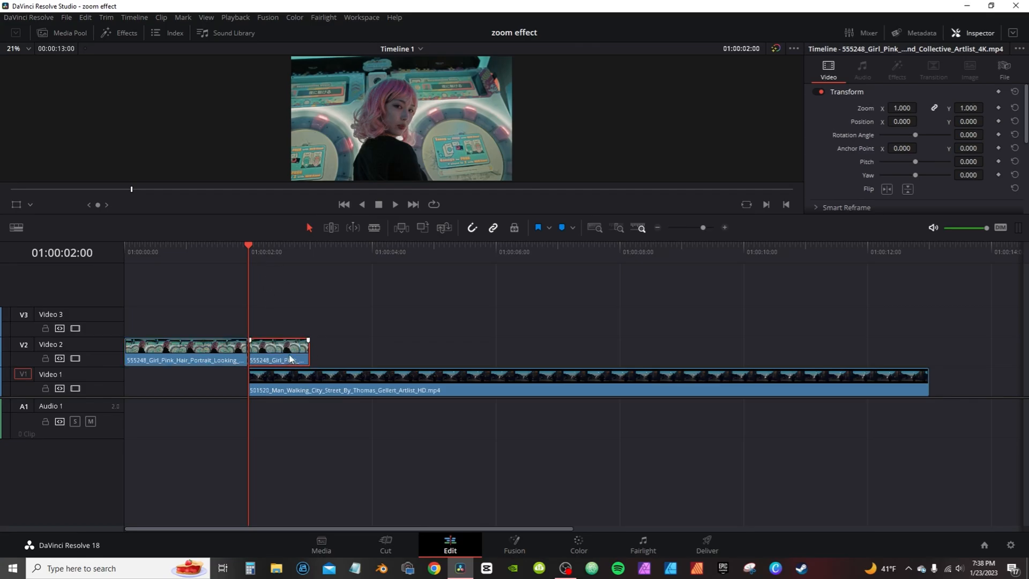
# Step: Freeze the short second clip on Video 2 and give it a duration of 00:00:01:00
pyautogui.hotkey('shift', 'r')
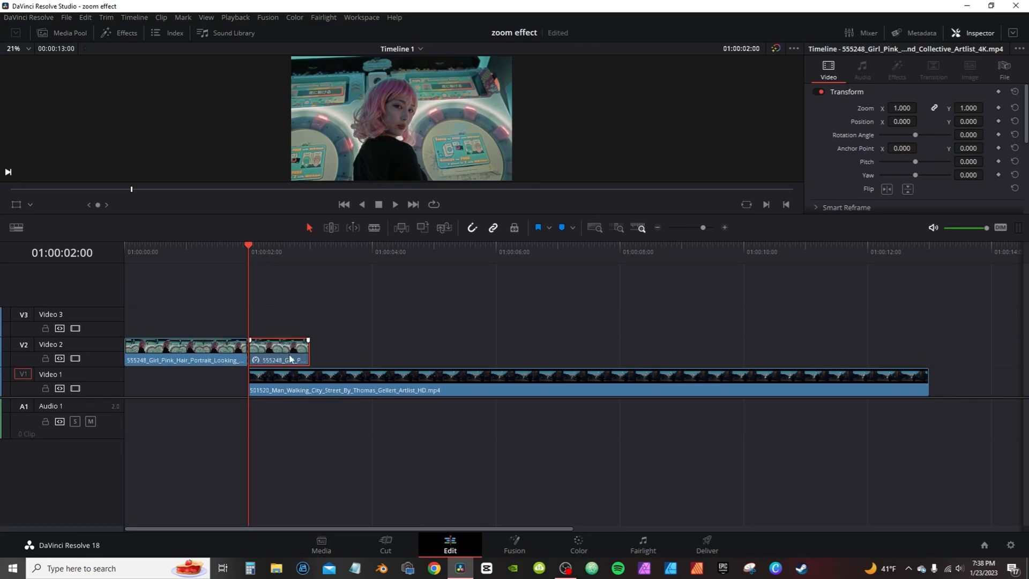
pyautogui.hotkey('ctrl', 'd')
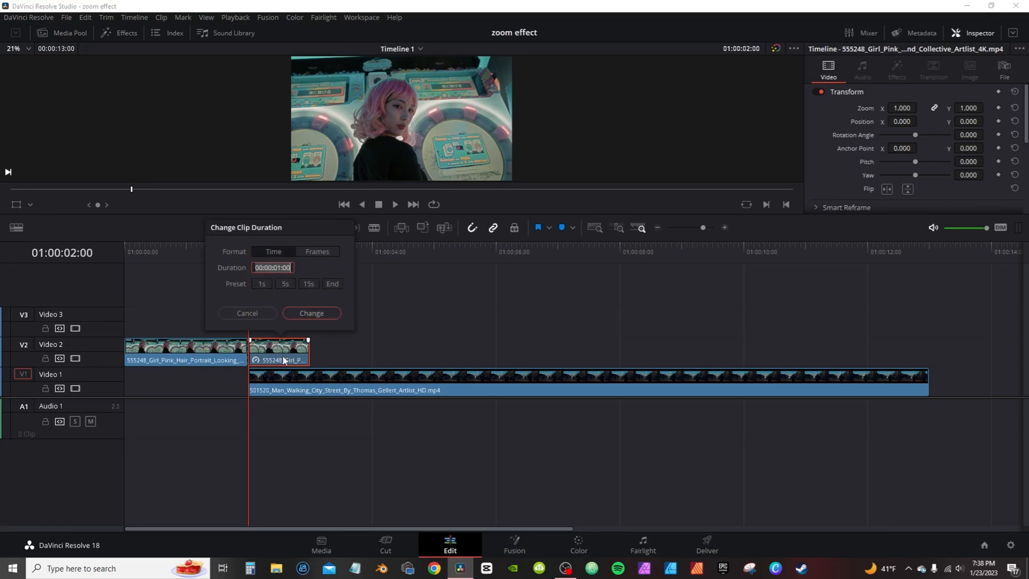
pyautogui.click(311, 315)
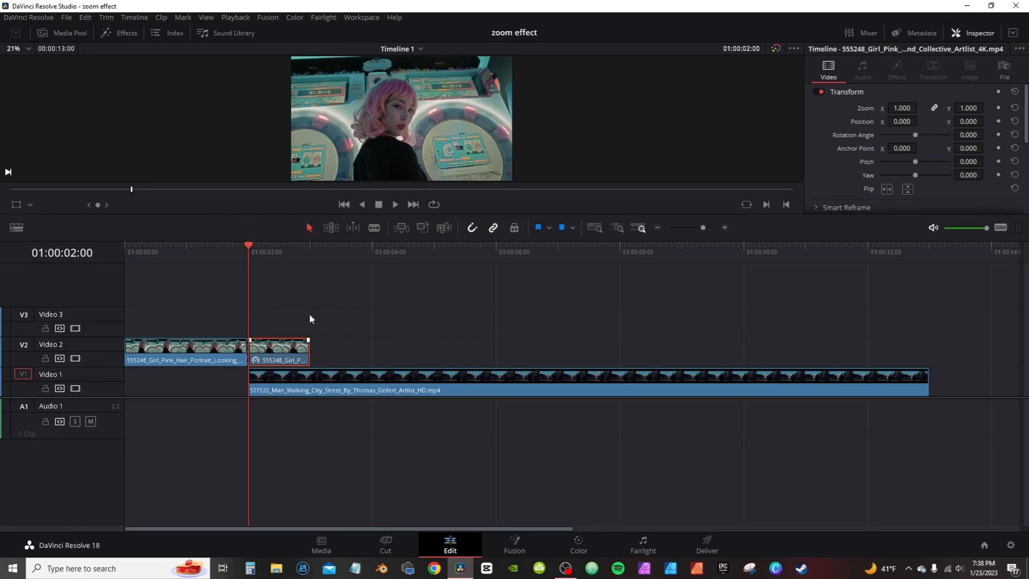
# Step: Convert the frozen clip on Video 2 into a Fusion clip and open it for compositing in Fusion
pyautogui.moveTo(247, 247)
pyautogui.mouseDown()
pyautogui.moveTo(263, 242)
pyautogui.moveTo(244, 242)
pyautogui.mouseUp()
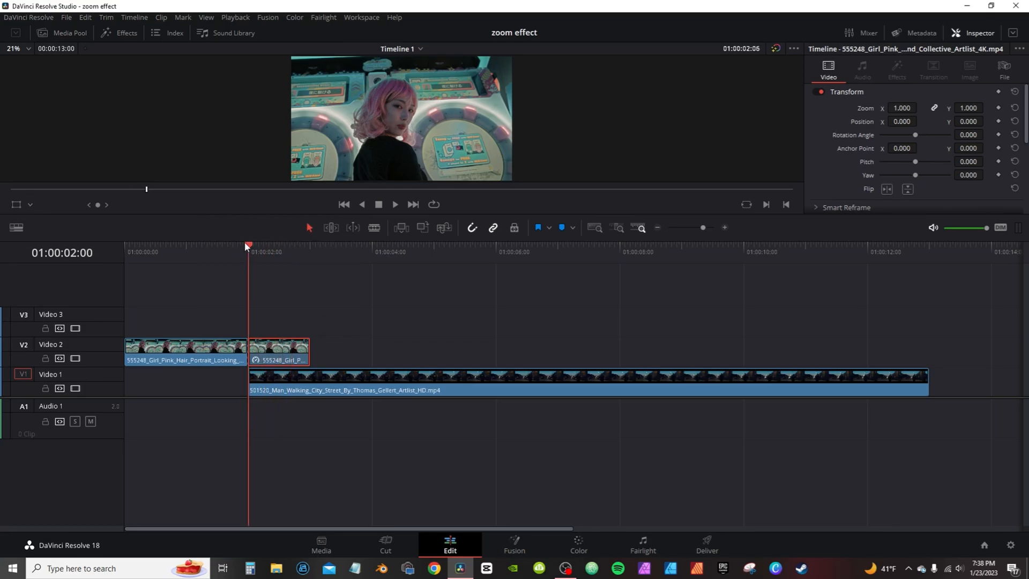
pyautogui.rightClick(270, 347)
pyautogui.click(322, 47)
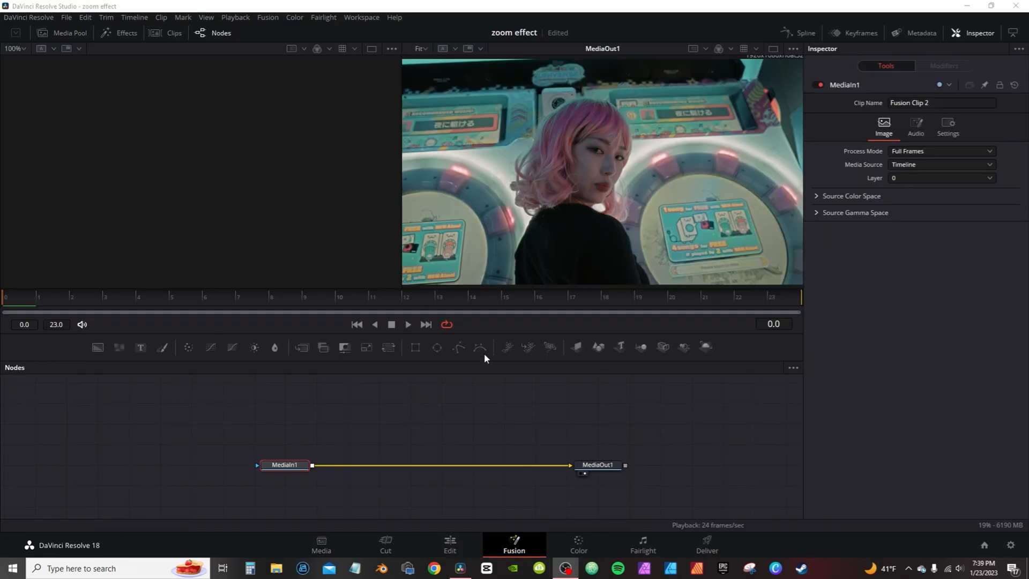
# Step: Add a Polygon mask node and trace a closed shape around the teal card on the machine beside the woman
pyautogui.moveTo(459, 347); pyautogui.dragTo(400, 398)
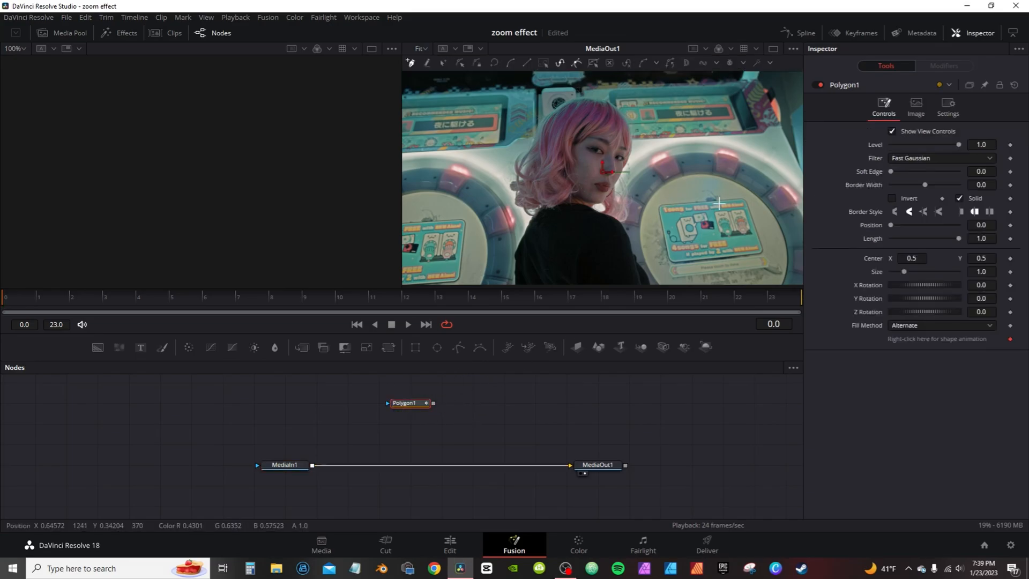
pyautogui.click(663, 205)
pyautogui.click(742, 199)
pyautogui.click(758, 233)
pyautogui.click(766, 251)
pyautogui.click(673, 262)
pyautogui.click(662, 205)
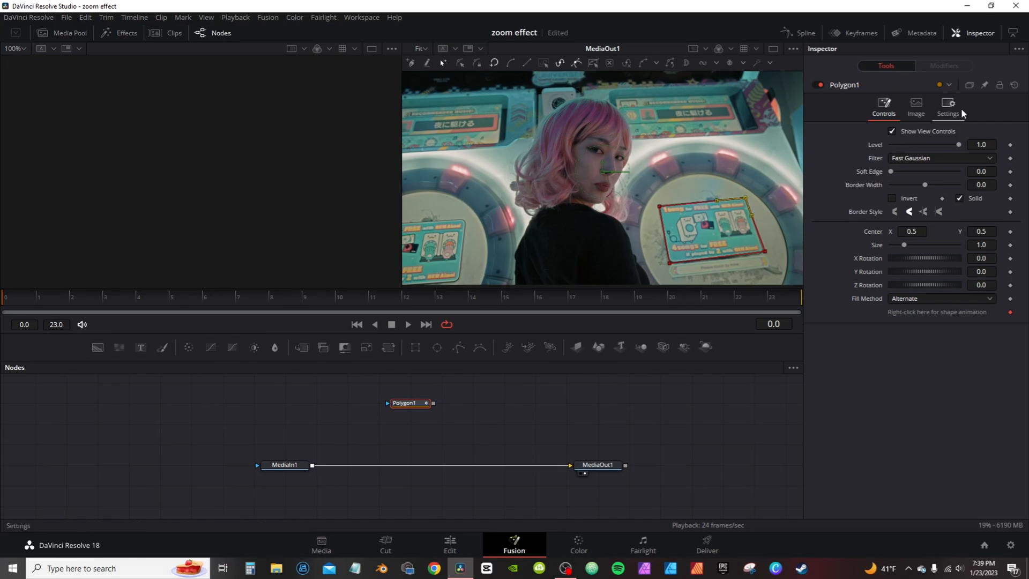
# Step: Set the polygon's soft edge to 0.0022 and connect it as the mask of MediaIn1
pyautogui.click(980, 172)
pyautogui.moveTo(981, 172); pyautogui.dragTo(986, 172)
pyautogui.click(502, 430)
pyautogui.moveTo(433, 403); pyautogui.dragTo(285, 469)
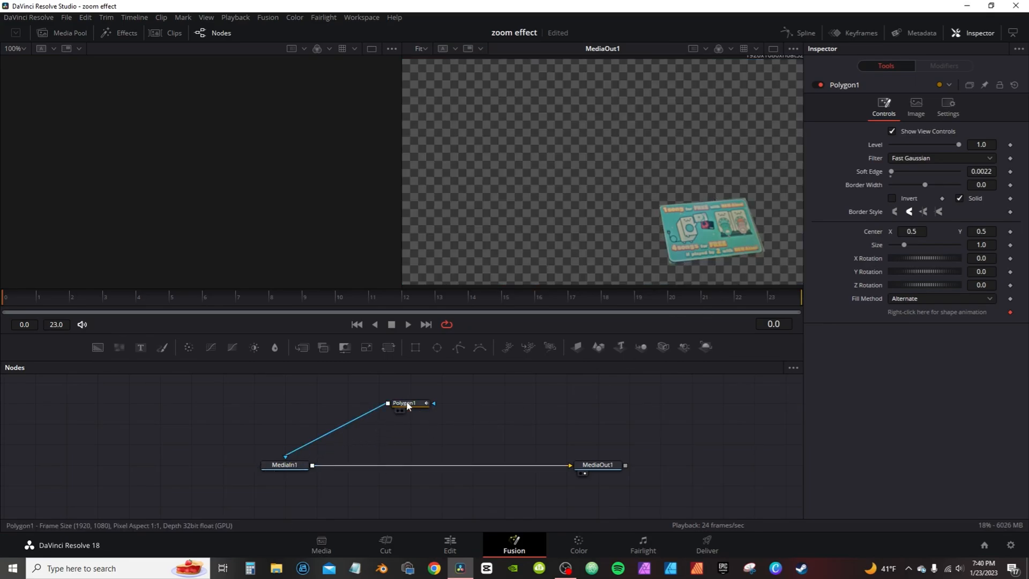
# Step: Invert the polygon mask so it cuts the teal card out of the image
pyautogui.click(410, 406)
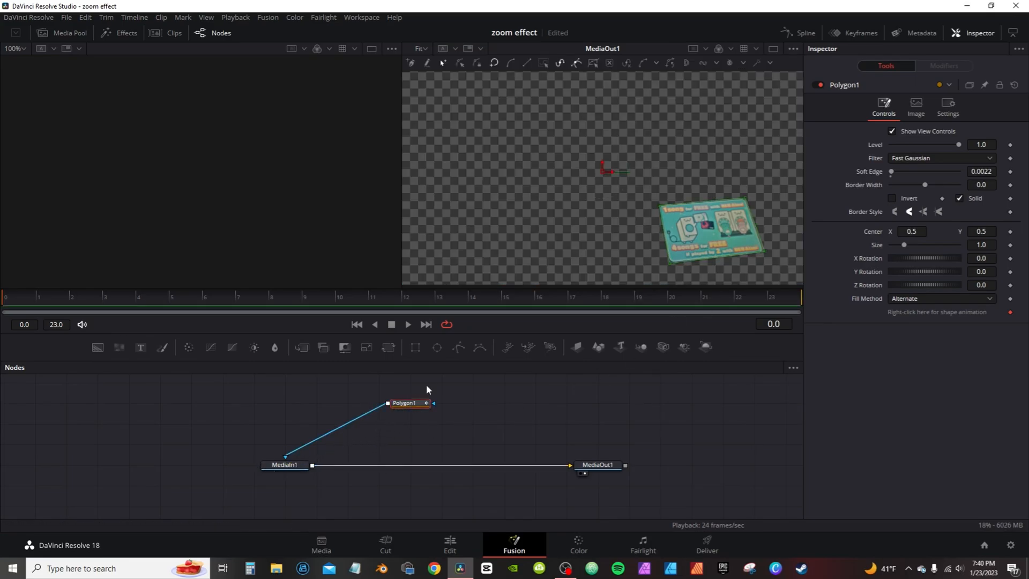
pyautogui.click(671, 261)
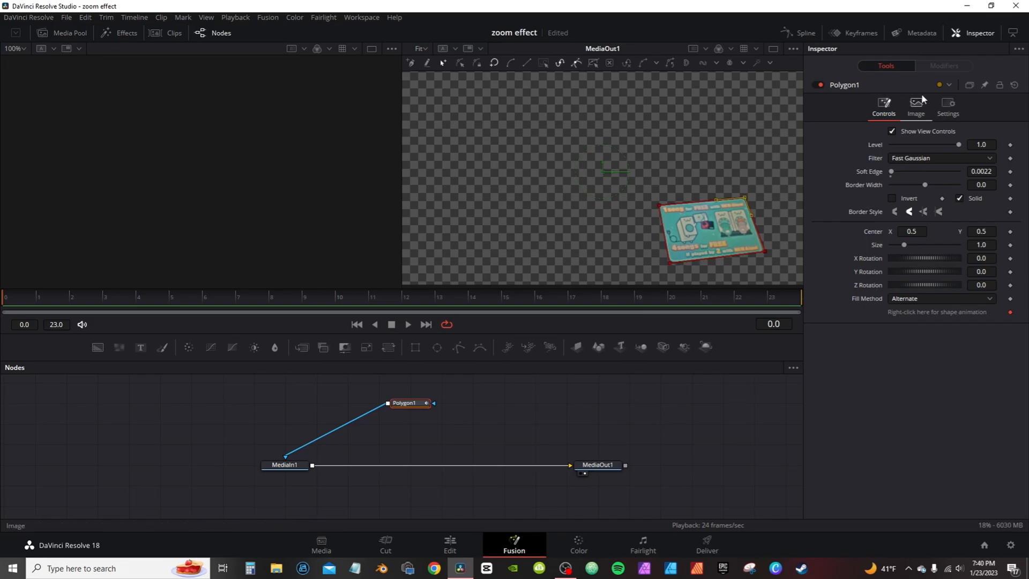
pyautogui.click(892, 198)
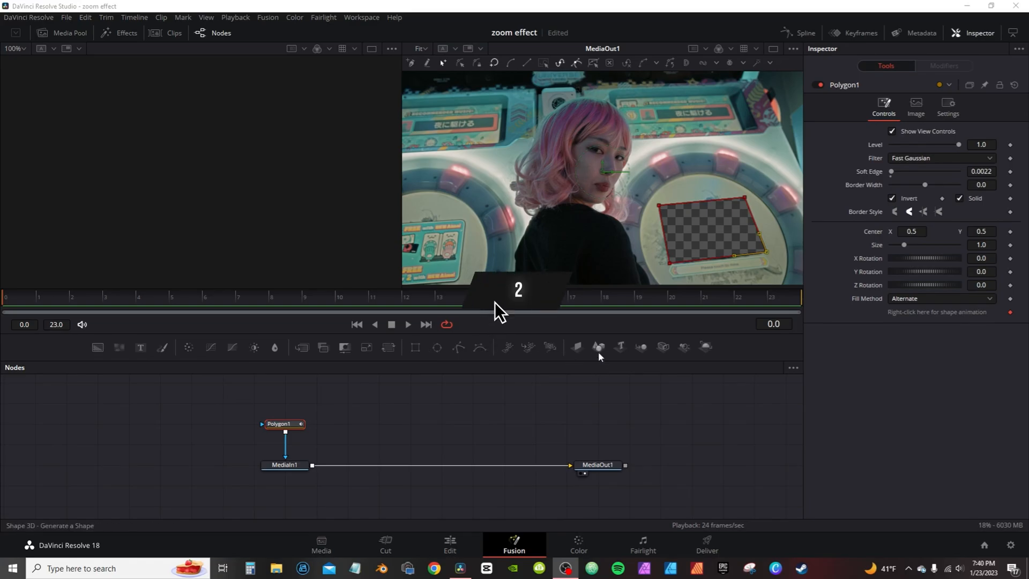
# Step: Add an ImagePlane3D, a Merge3D, a Camera3D and a Renderer3D node, chained through the merge
pyautogui.moveTo(576, 347); pyautogui.dragTo(509, 403)
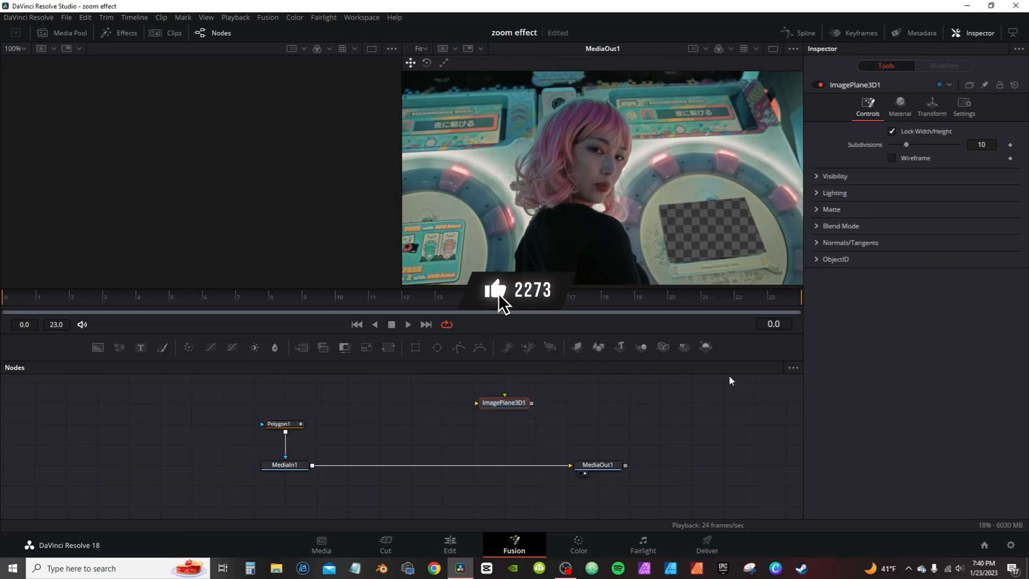
pyautogui.click(641, 348)
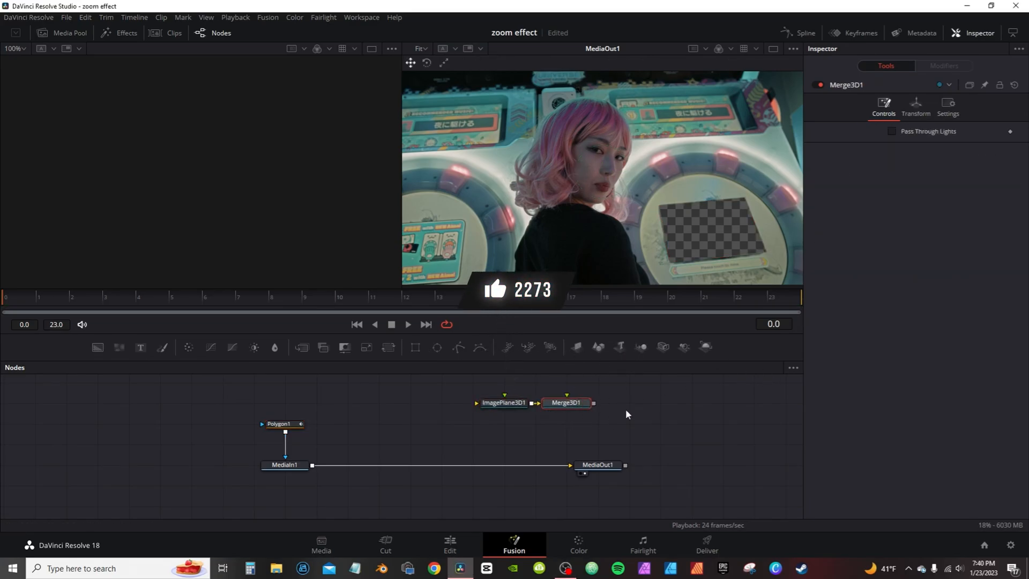
pyautogui.click(664, 348)
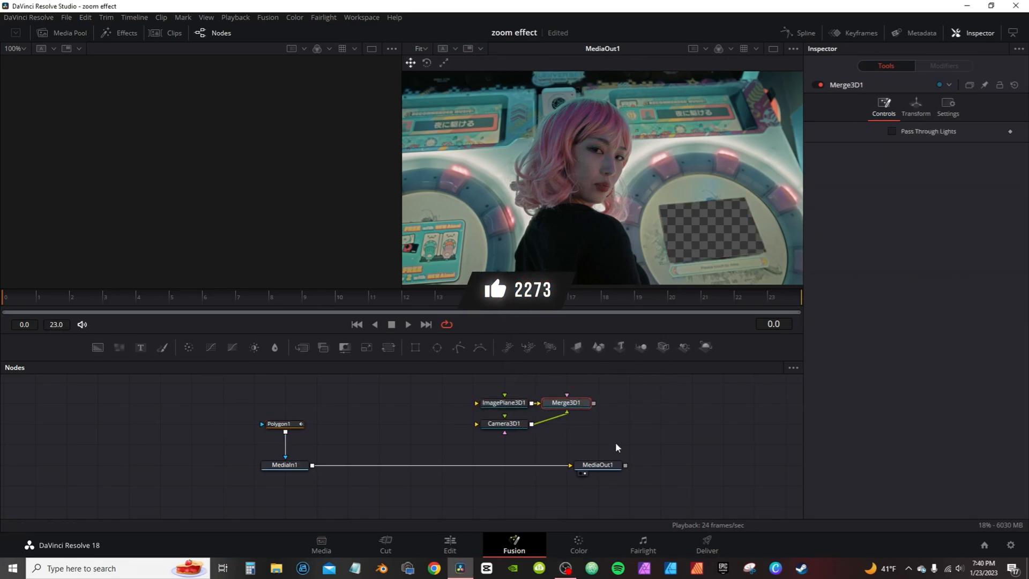
pyautogui.click(706, 347)
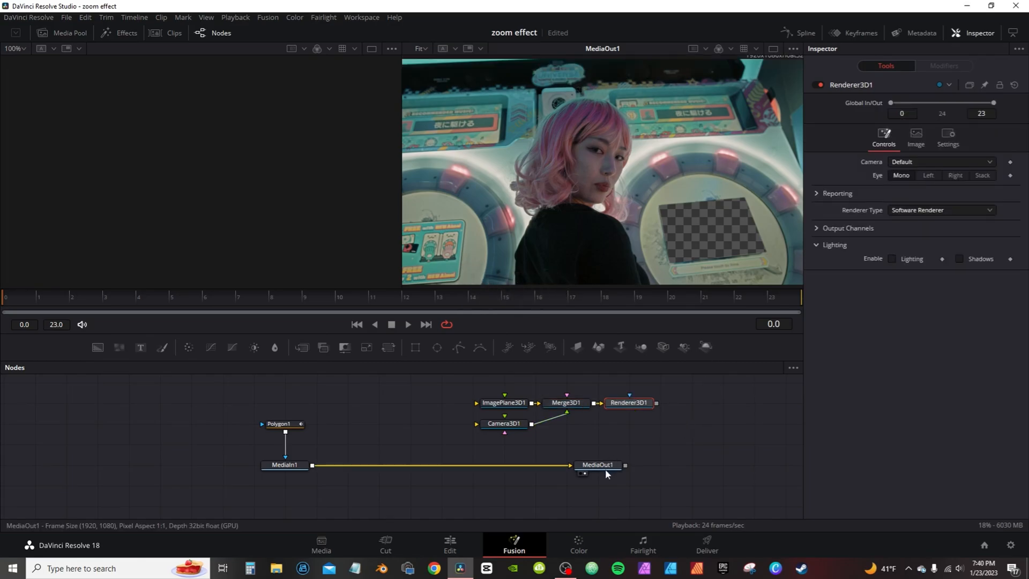
# Step: Disconnect MediaOut1 from MediaIn1, feed it from Renderer3D1, and connect MediaIn1 to ImagePlane3D1
pyautogui.moveTo(602, 470); pyautogui.dragTo(750, 406)
pyautogui.click(750, 405)
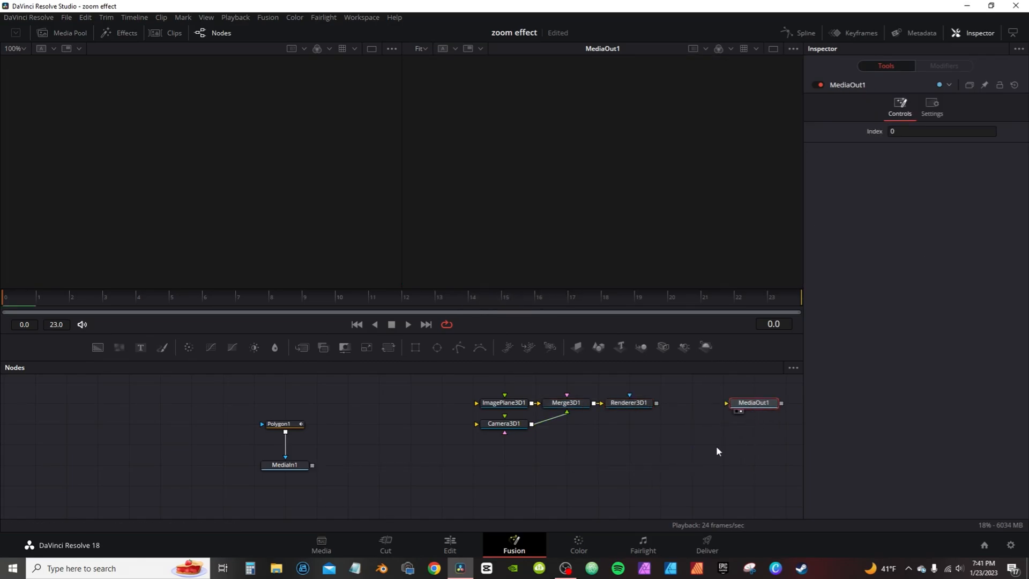
pyautogui.moveTo(656, 402); pyautogui.dragTo(749, 407)
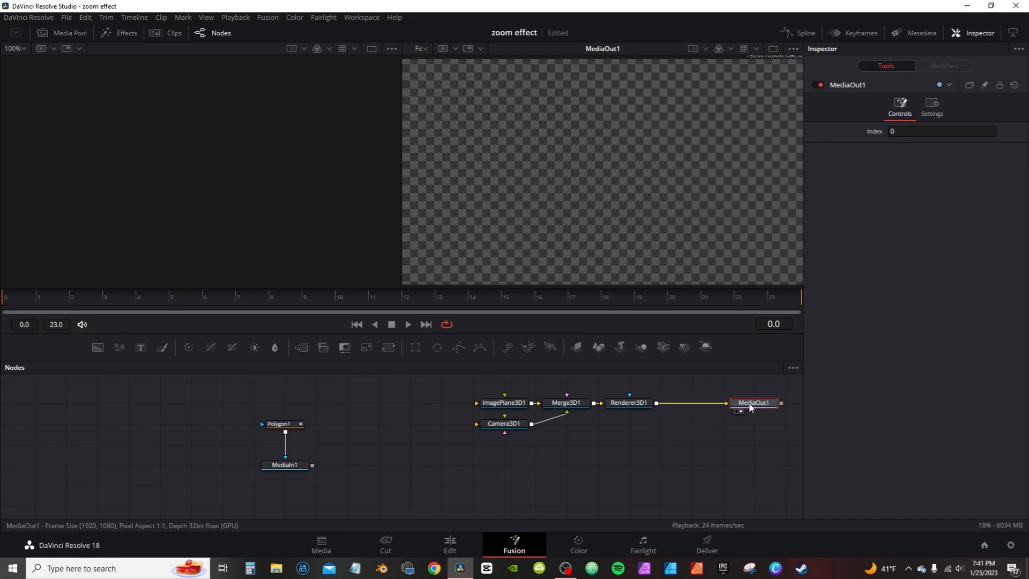
pyautogui.moveTo(313, 465); pyautogui.dragTo(505, 397)
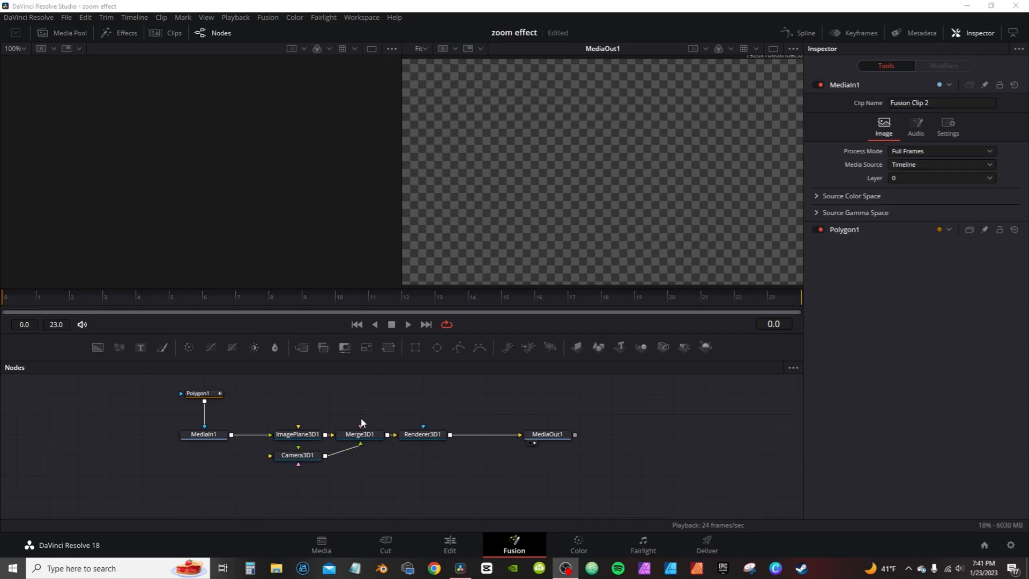
# Step: Show Merge3D1 in the empty viewer and move Camera3D1 back along Z to about 1.65 so the image fills the frame
pyautogui.click(374, 437)
pyautogui.press('1')
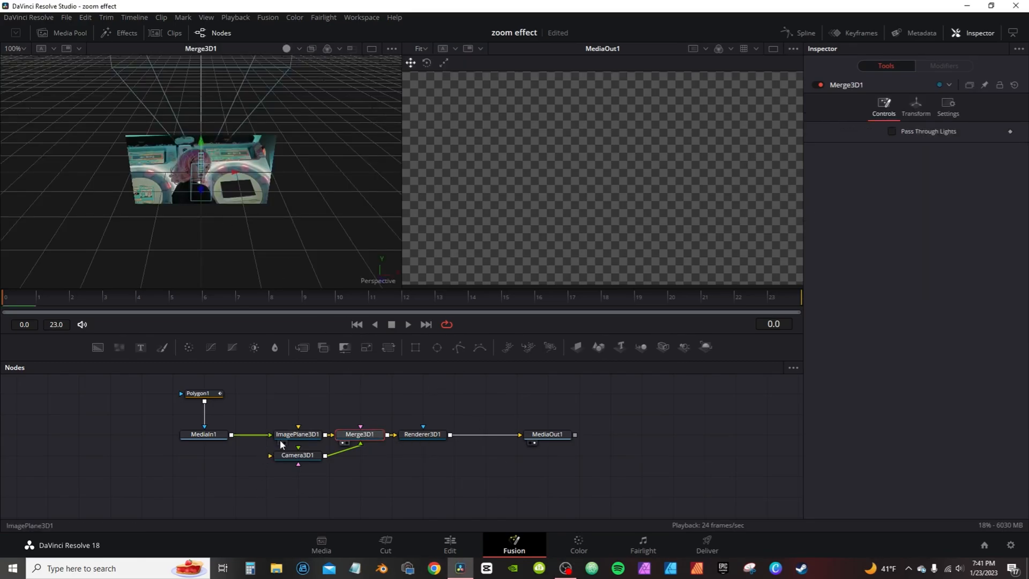
pyautogui.click(309, 461)
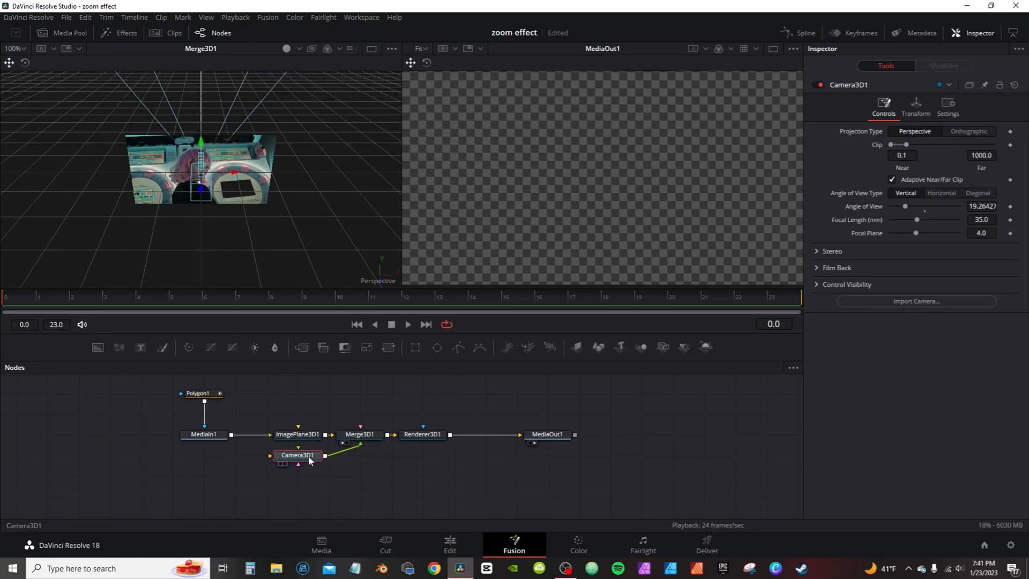
pyautogui.click(918, 114)
pyautogui.moveTo(987, 172); pyautogui.dragTo(1022, 172)
pyautogui.scroll(-1, 636, 190)
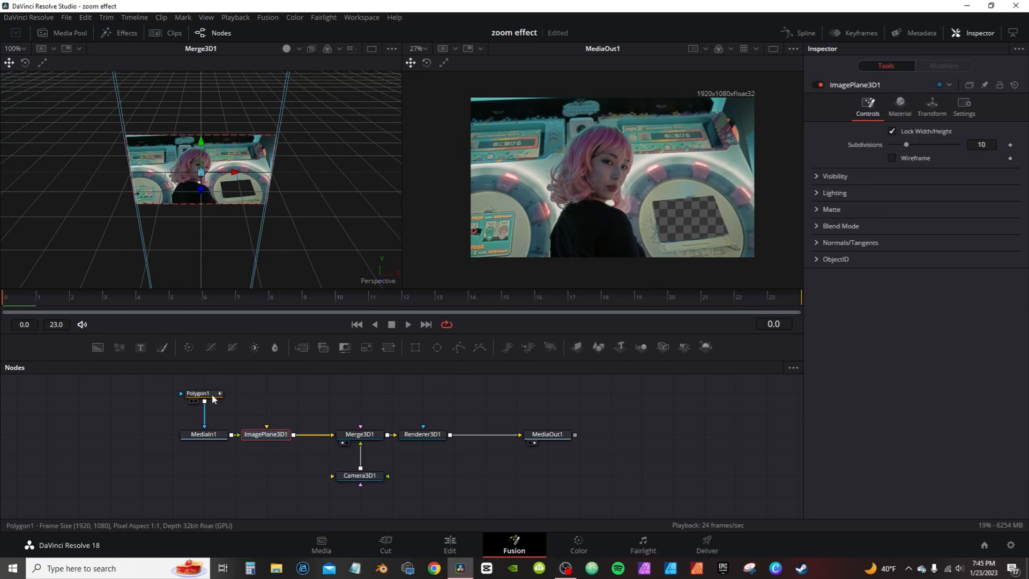
# Step: Duplicate the Polygon1, MediaIn1 and ImagePlane3D1 nodes and connect the new image plane to Merge3D1
pyautogui.moveTo(301, 456); pyautogui.dragTo(150, 380)
pyautogui.hotkey('ctrl', 'c')
pyautogui.moveTo(346, 406); pyautogui.dragTo(320, 474)
pyautogui.click(307, 425)
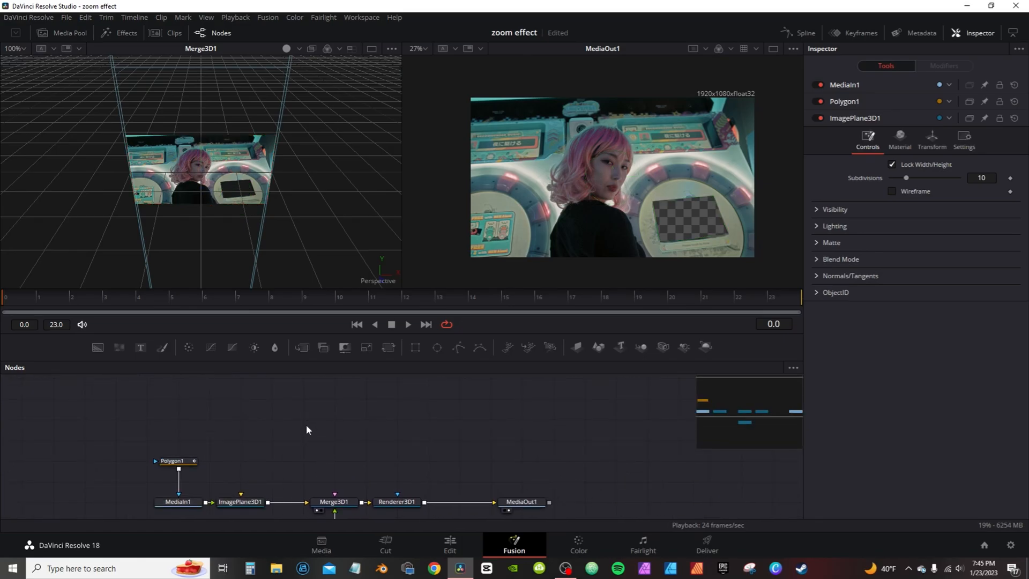
pyautogui.hotkey('ctrl', 'v')
pyautogui.moveTo(331, 420); pyautogui.dragTo(330, 502)
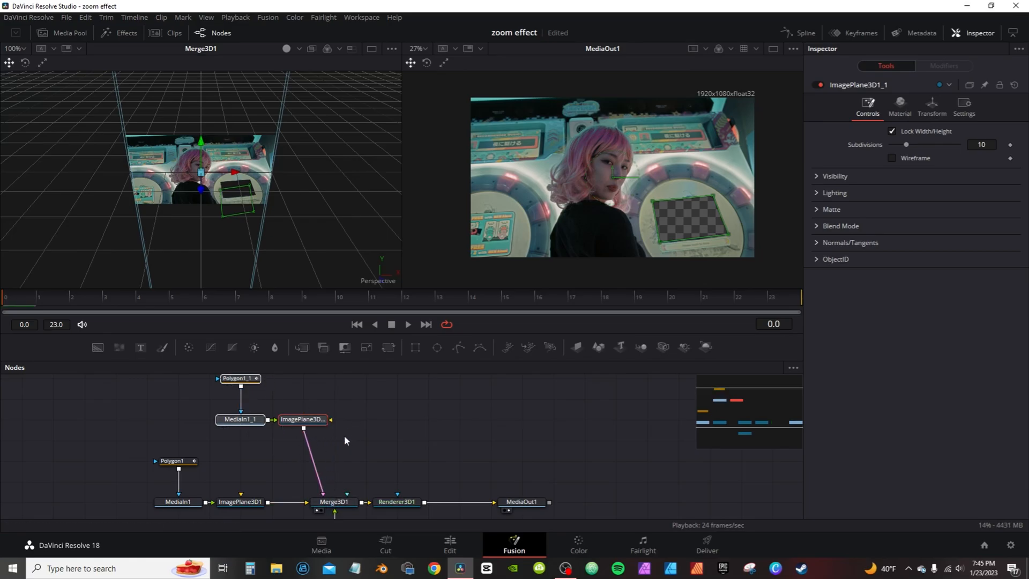
# Step: Paste two more copies of the masked image-plane group and connect both to Merge3D1
pyautogui.hotkey('ctrl', 'v')
pyautogui.moveTo(397, 428); pyautogui.dragTo(362, 496)
pyautogui.hotkey('ctrl', 'v')
pyautogui.moveTo(491, 449); pyautogui.dragTo(351, 493)
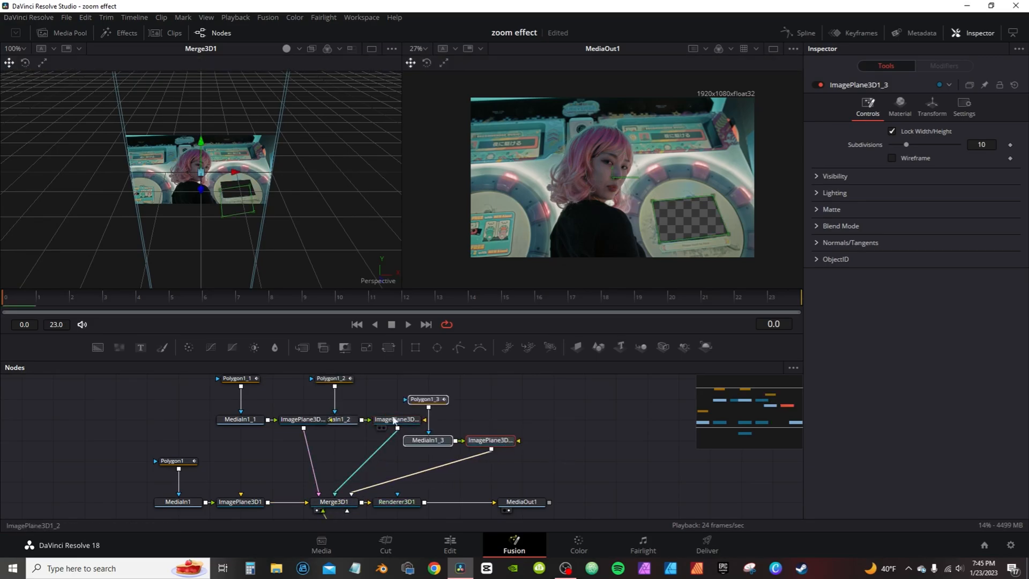
# Step: Rearrange the three pasted polygon, media and image-plane groups into a tidy layout above the original nodes
pyautogui.moveTo(239, 422); pyautogui.dragTo(177, 422)
pyautogui.moveTo(292, 420); pyautogui.dragTo(262, 420)
pyautogui.moveTo(240, 379); pyautogui.dragTo(209, 379)
pyautogui.moveTo(279, 422); pyautogui.dragTo(246, 440)
pyautogui.click(182, 420)
pyautogui.moveTo(181, 420); pyautogui.dragTo(181, 441)
pyautogui.moveTo(209, 379); pyautogui.dragTo(178, 400)
pyautogui.moveTo(328, 421); pyautogui.dragTo(297, 422)
pyautogui.moveTo(332, 378); pyautogui.dragTo(300, 400)
pyautogui.moveTo(385, 420); pyautogui.dragTo(274, 401)
pyautogui.moveTo(427, 442); pyautogui.dragTo(364, 422)
pyautogui.moveTo(427, 401); pyautogui.dragTo(365, 400)
pyautogui.moveTo(495, 442); pyautogui.dragTo(402, 443)
# Step: Paste a fourth copy of the masked image-plane group and connect it to Merge3D1
pyautogui.click(496, 413)
pyautogui.hotkey('ctrl', 'v')
pyautogui.moveTo(518, 420); pyautogui.dragTo(341, 502)
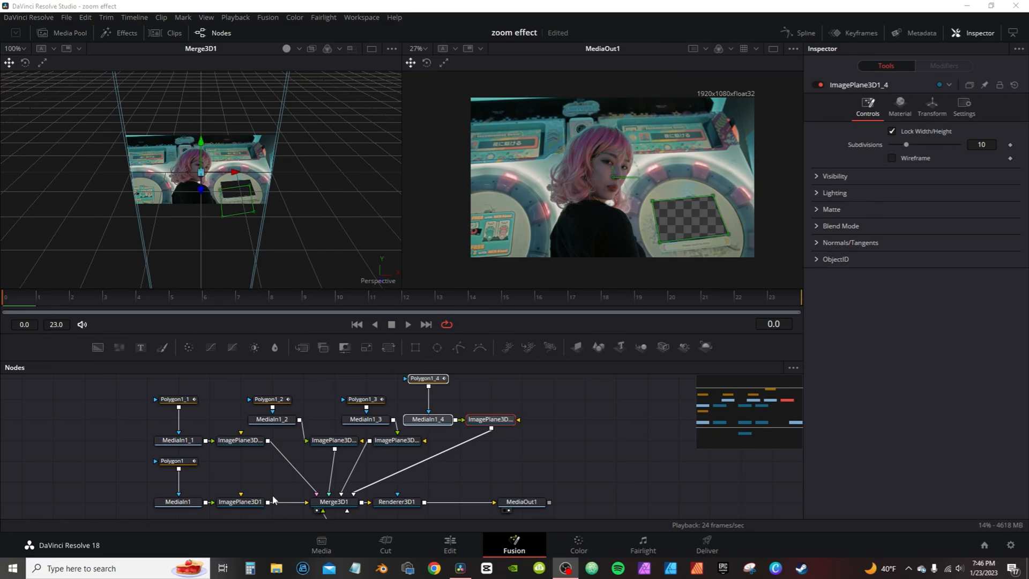
# Step: Offset ImagePlane3D1_1 behind the original plane with translation X 0.053, Y -0.036 and Z -0.34
pyautogui.click(236, 433)
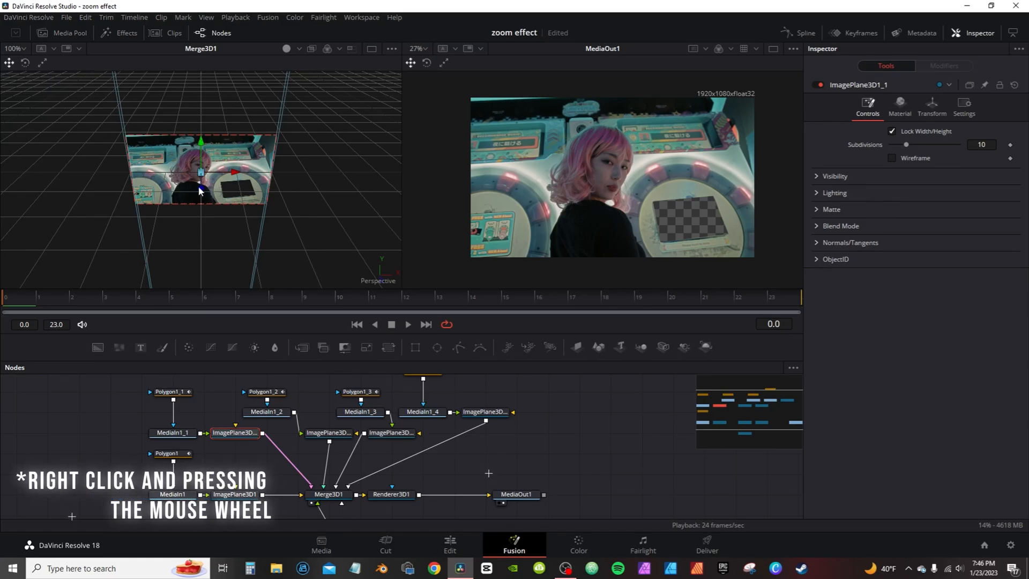
pyautogui.moveTo(199, 190); pyautogui.dragTo(431, 100)
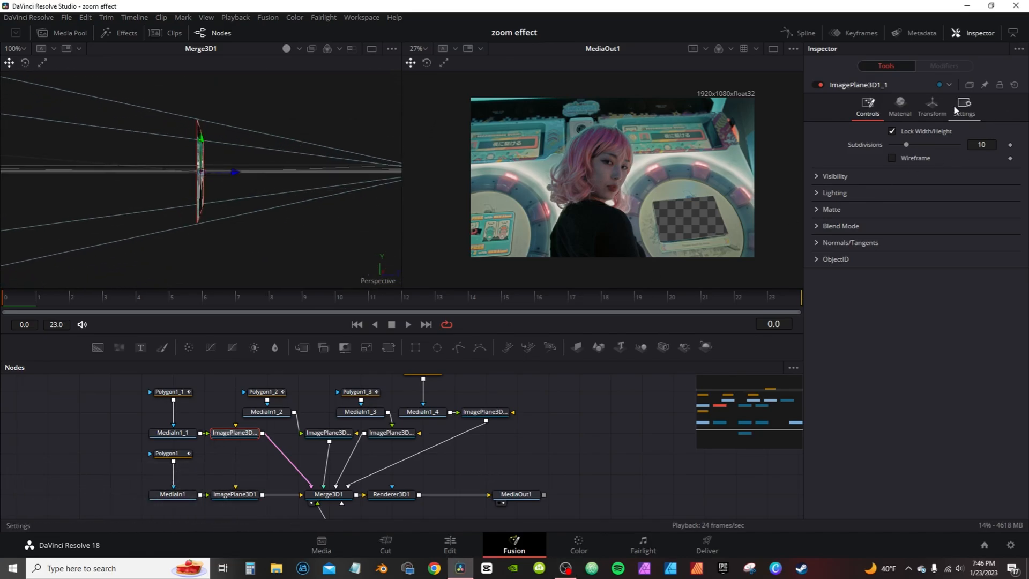
pyautogui.click(932, 102)
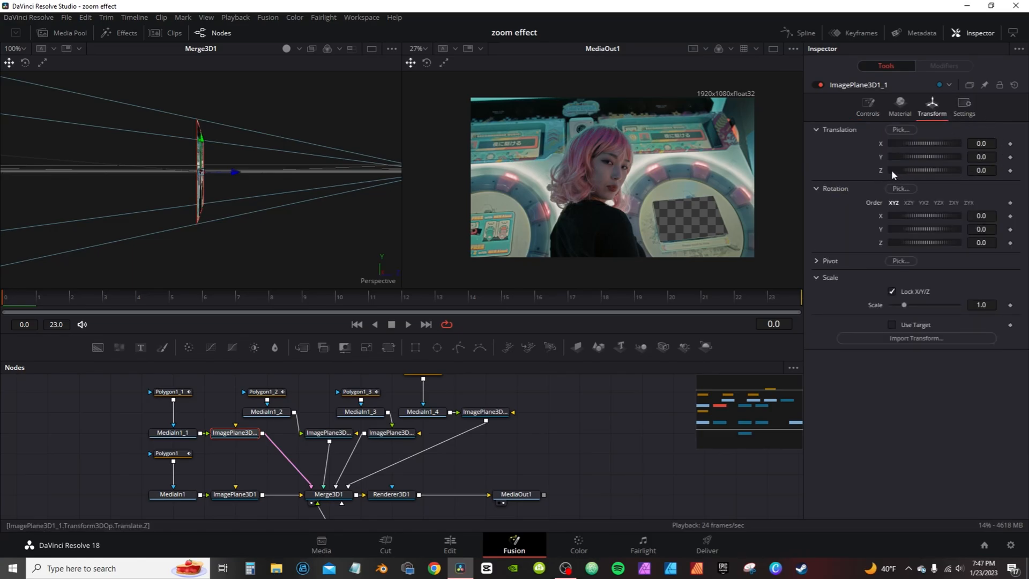
pyautogui.moveTo(233, 172); pyautogui.dragTo(186, 188)
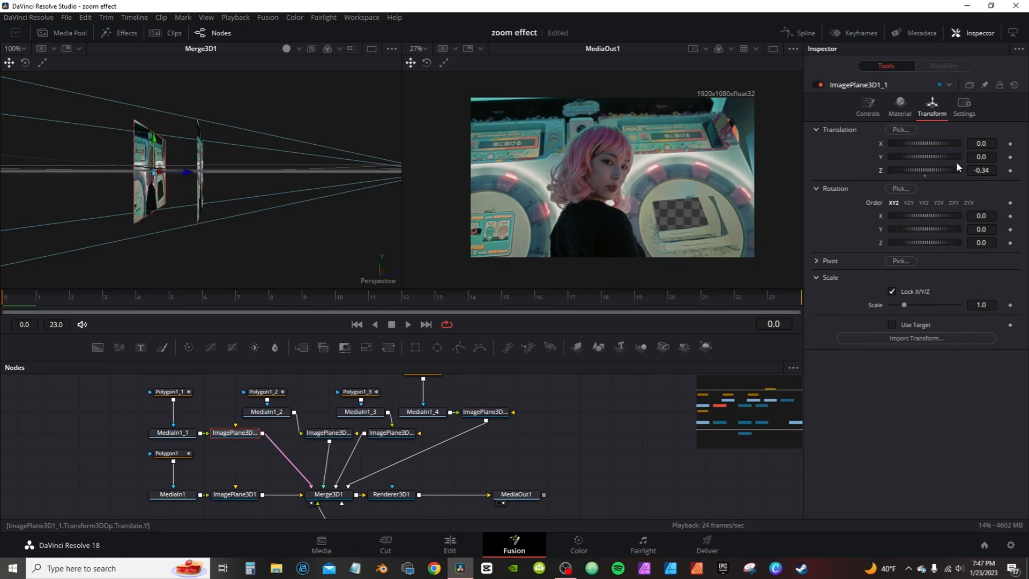
pyautogui.moveTo(988, 156)
pyautogui.mouseDown()
pyautogui.moveTo(981, 143)
pyautogui.moveTo(991, 143)
pyautogui.mouseUp()
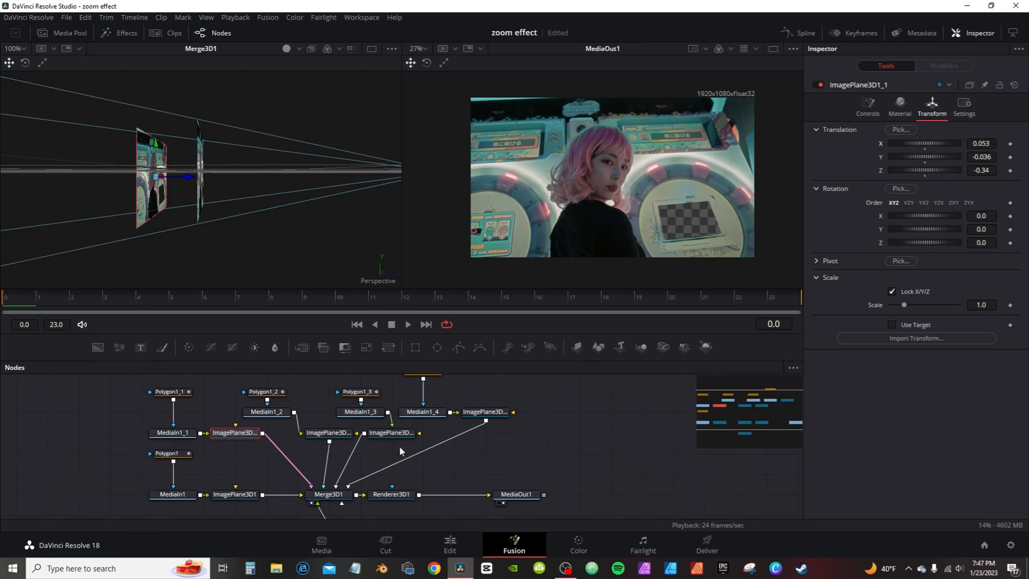
# Step: Move ImagePlane3D1_2 farther back along Z and shift it to line up with the cut-out
pyautogui.click(329, 435)
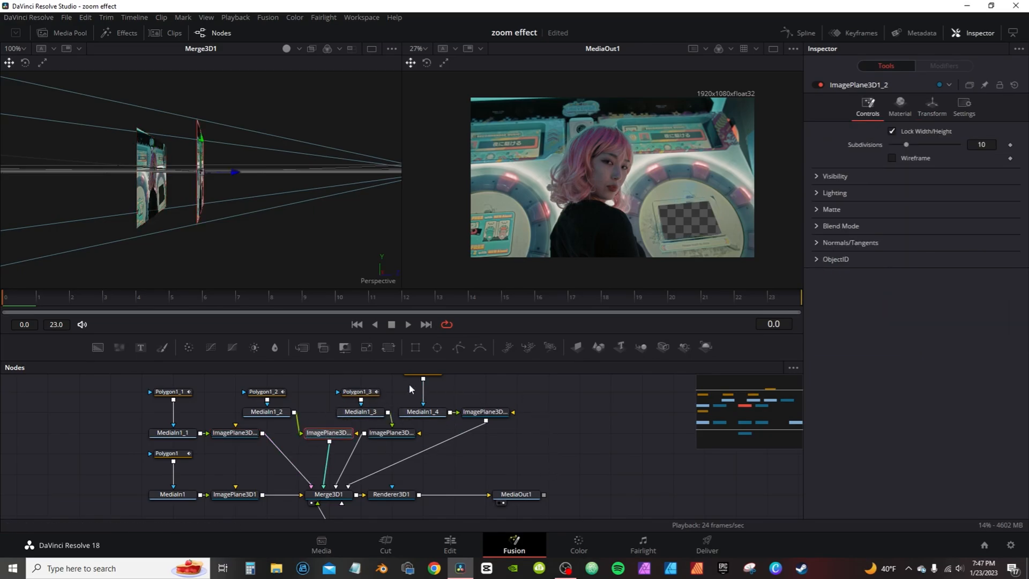
pyautogui.click(936, 105)
pyautogui.moveTo(989, 170); pyautogui.dragTo(988, 143)
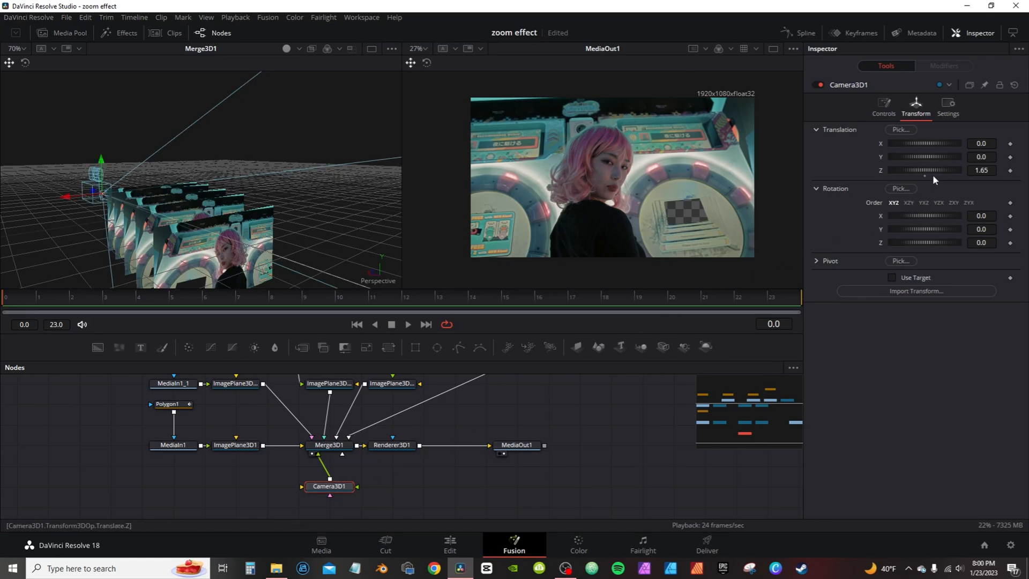
# Step: Keyframe Camera3D1's X, Y and Z translation at frame 0
pyautogui.click(1011, 143)
pyautogui.click(1011, 158)
pyautogui.click(1010, 170)
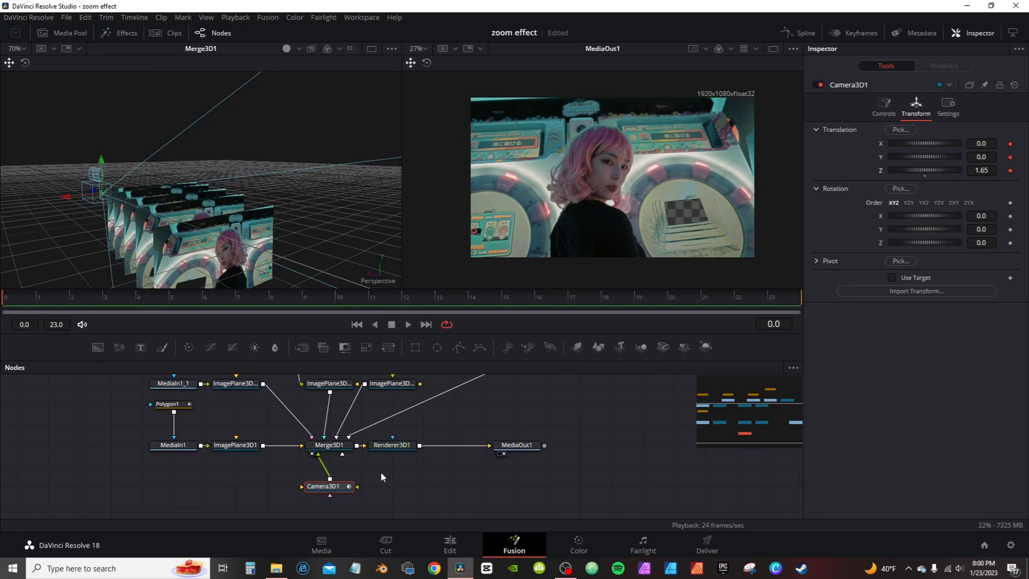
# Step: At frame 22, keyframe the camera's translation to X 0.443, Y -0.194 and Z -0.66 so it travels into the cut-out
pyautogui.click(737, 301)
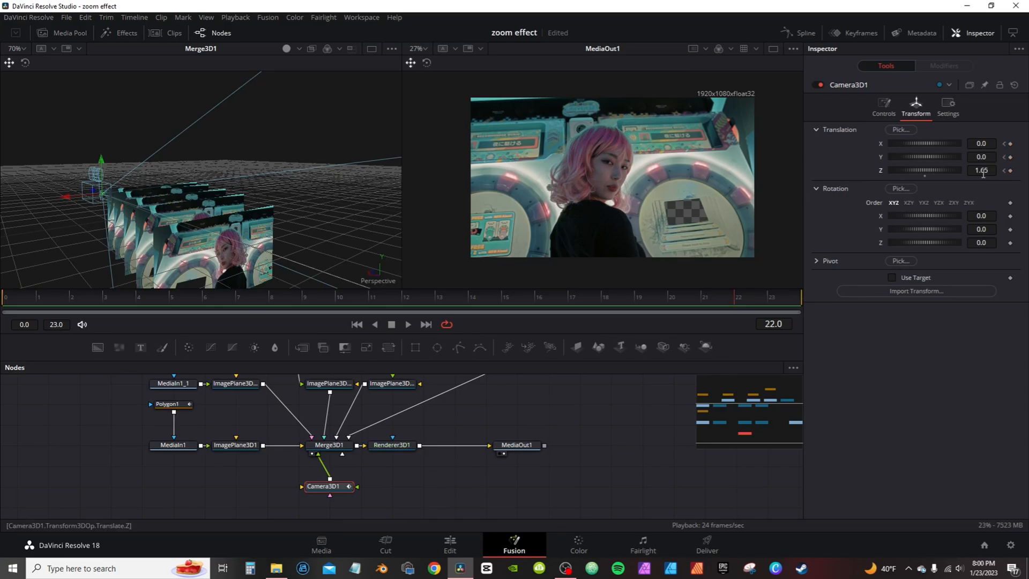
pyautogui.moveTo(981, 172); pyautogui.dragTo(987, 172)
pyautogui.press('Return')
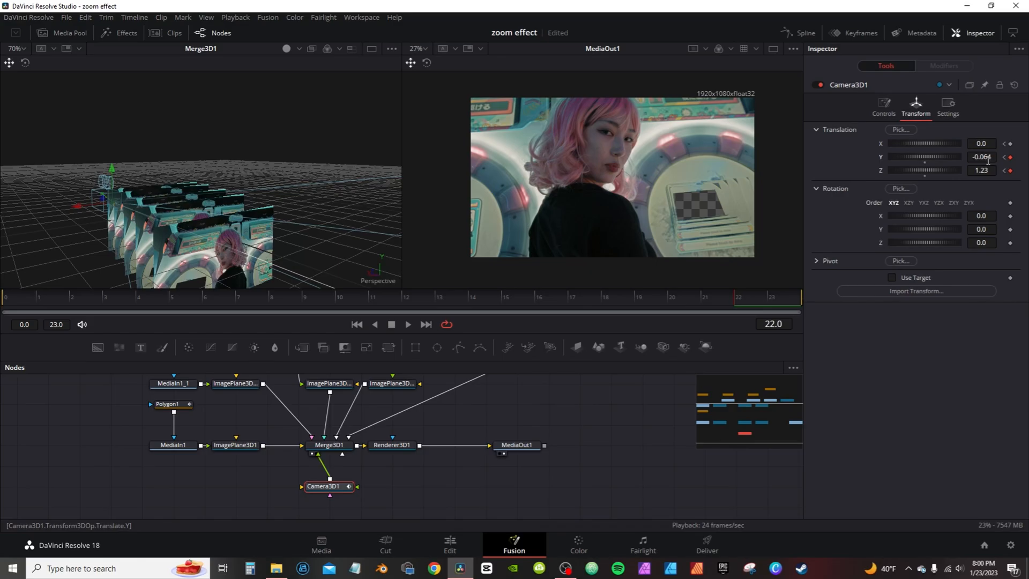
pyautogui.moveTo(988, 159); pyautogui.dragTo(960, 156)
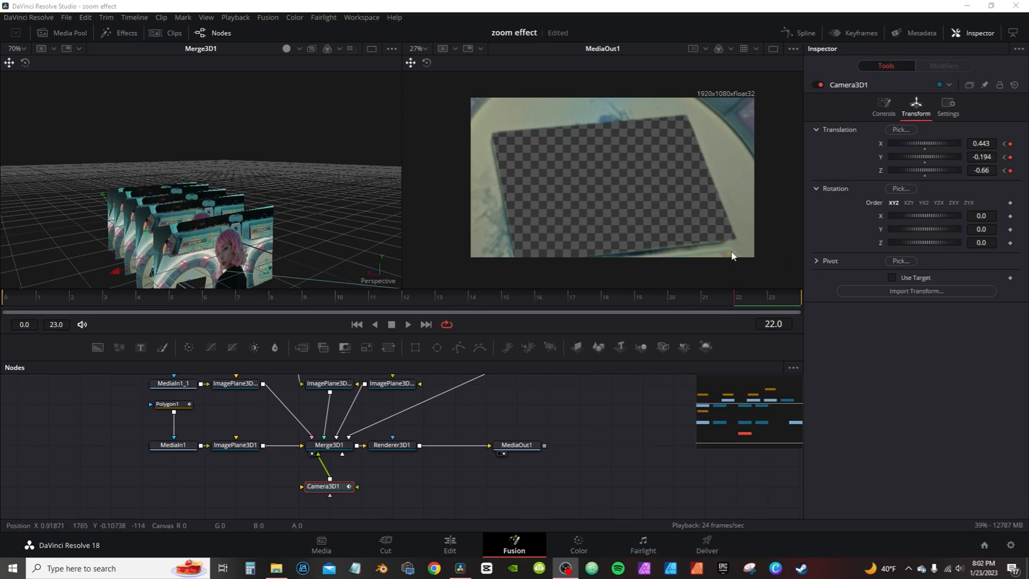
pyautogui.moveTo(156, 198); pyautogui.dragTo(197, 222)
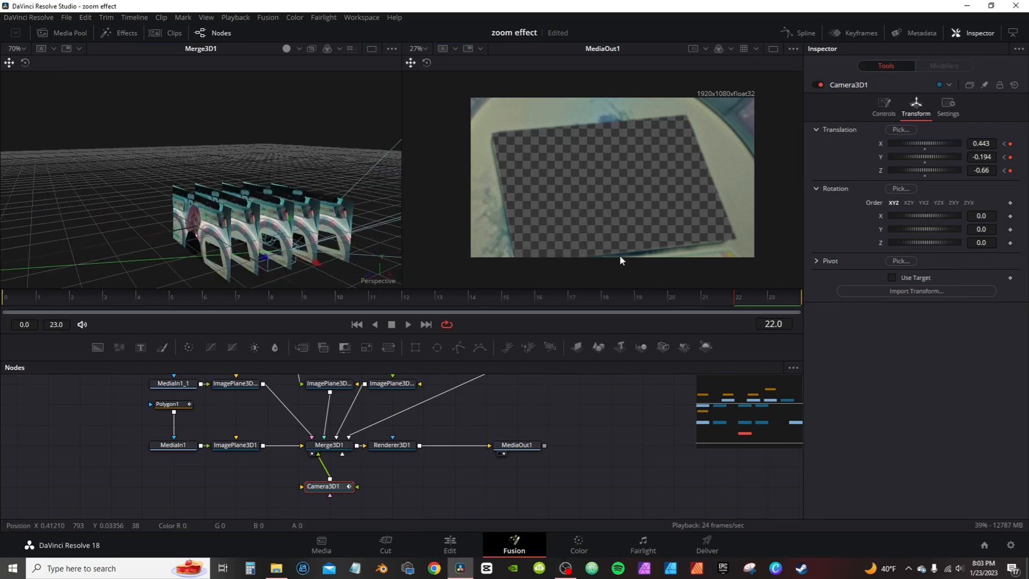
# Step: At frame 23, keyframe the camera's translation to X 0.445, Y -0.203 and Z -2.55, past the last image plane
pyautogui.click(769, 299)
pyautogui.moveTo(992, 144); pyautogui.dragTo(996, 159)
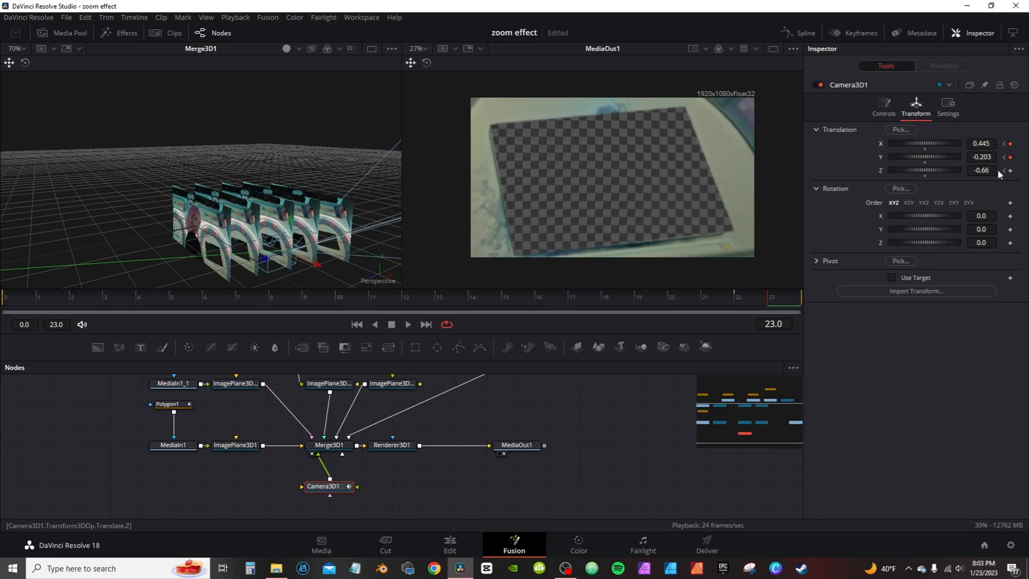
pyautogui.moveTo(980, 173); pyautogui.dragTo(967, 173)
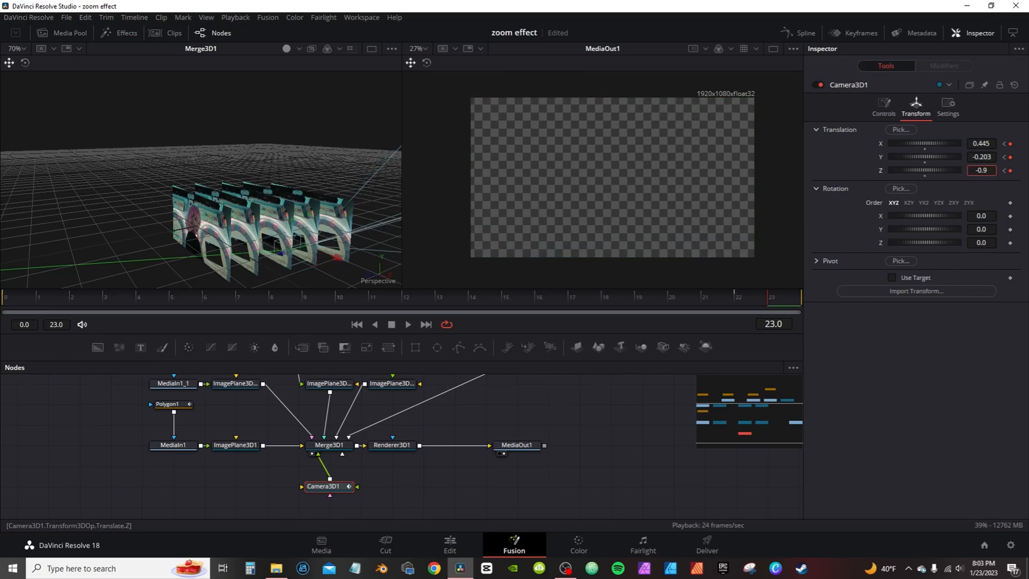
# Step: Play the camera move from frame 0 and scrub through to frame 23 to check the zoom
pyautogui.click(15, 300)
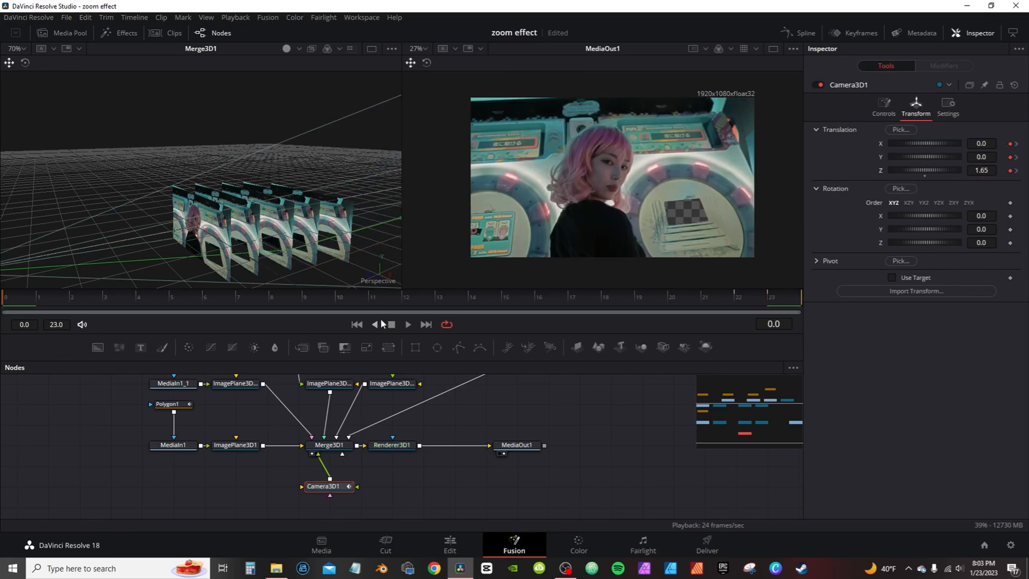
pyautogui.click(408, 324)
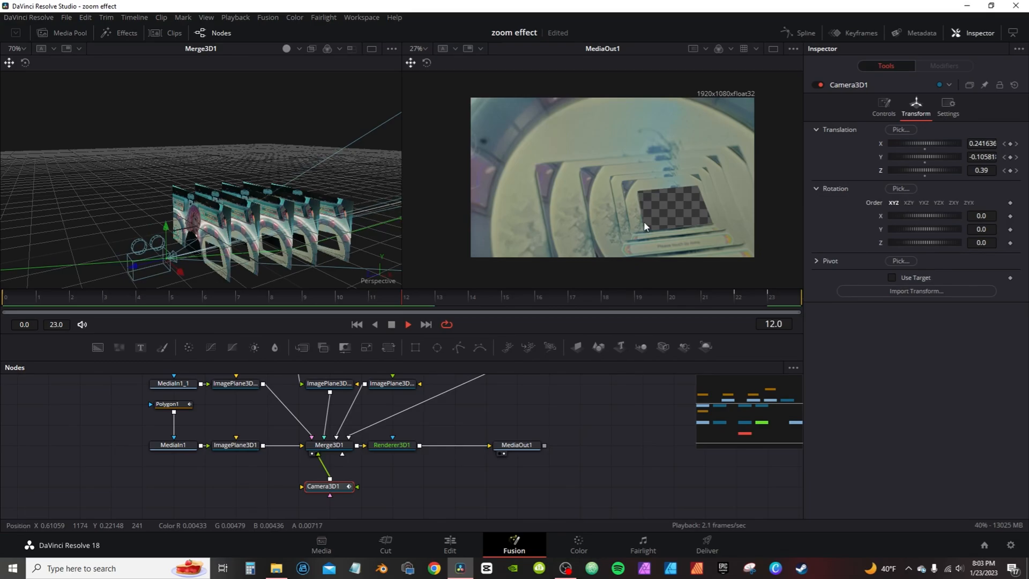
pyautogui.press('space')
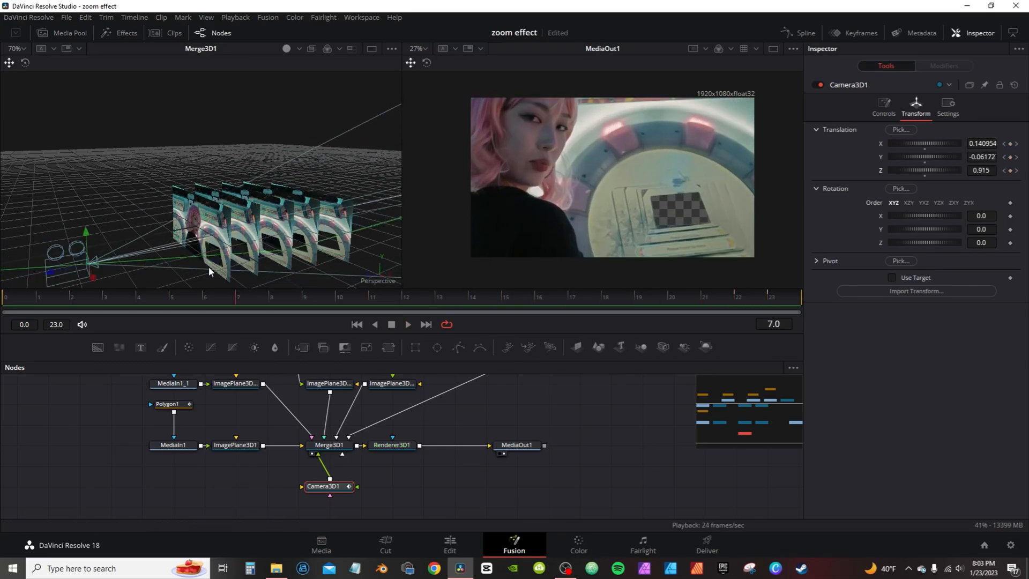
pyautogui.moveTo(256, 297); pyautogui.dragTo(774, 294)
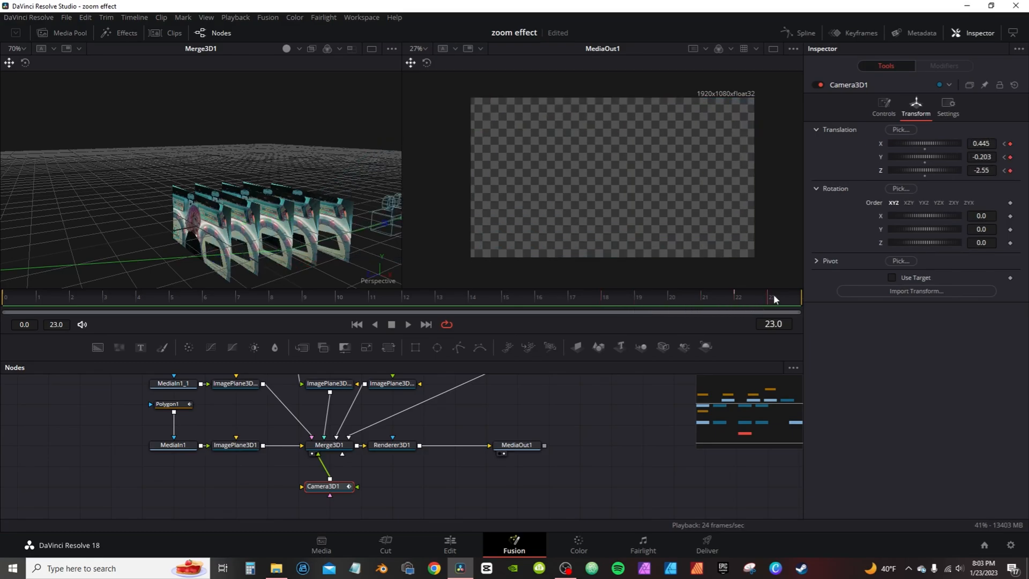
# Step: Smooth all keyframes on Camera3D1's X, Y and Z offset curves in the Spline editor and close the editor
pyautogui.click(802, 33)
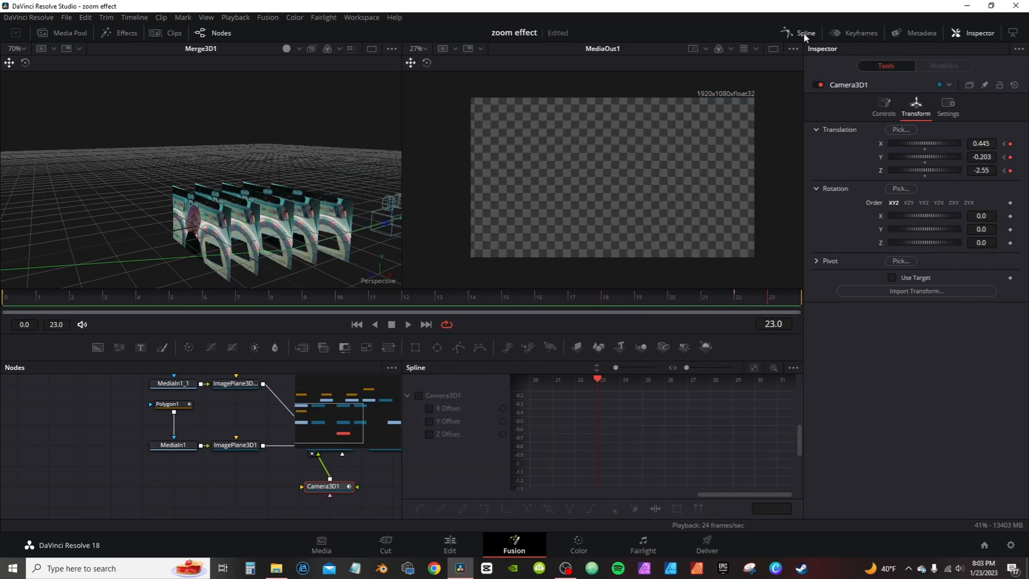
pyautogui.click(421, 395)
pyautogui.click(754, 368)
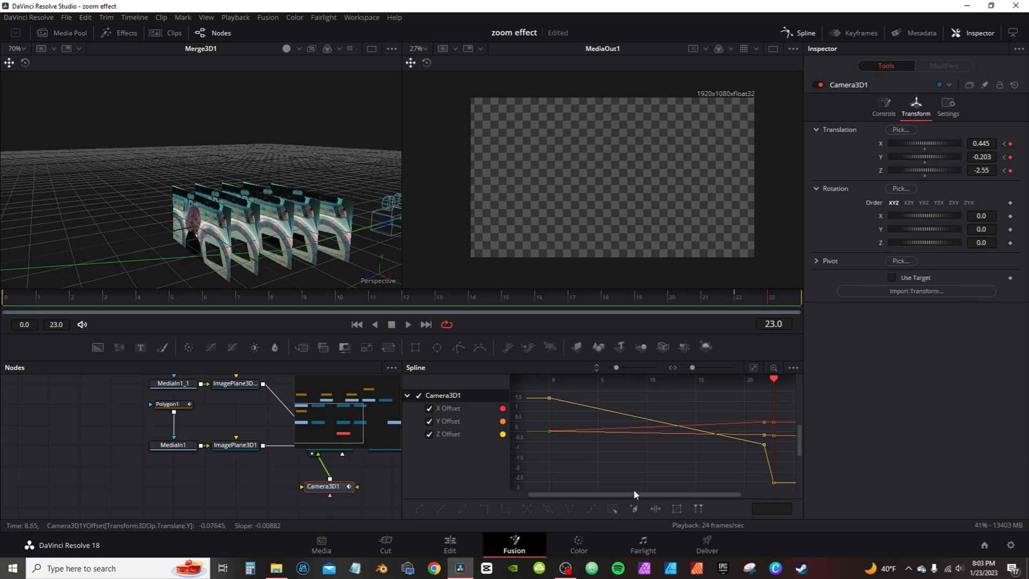
pyautogui.click(614, 510)
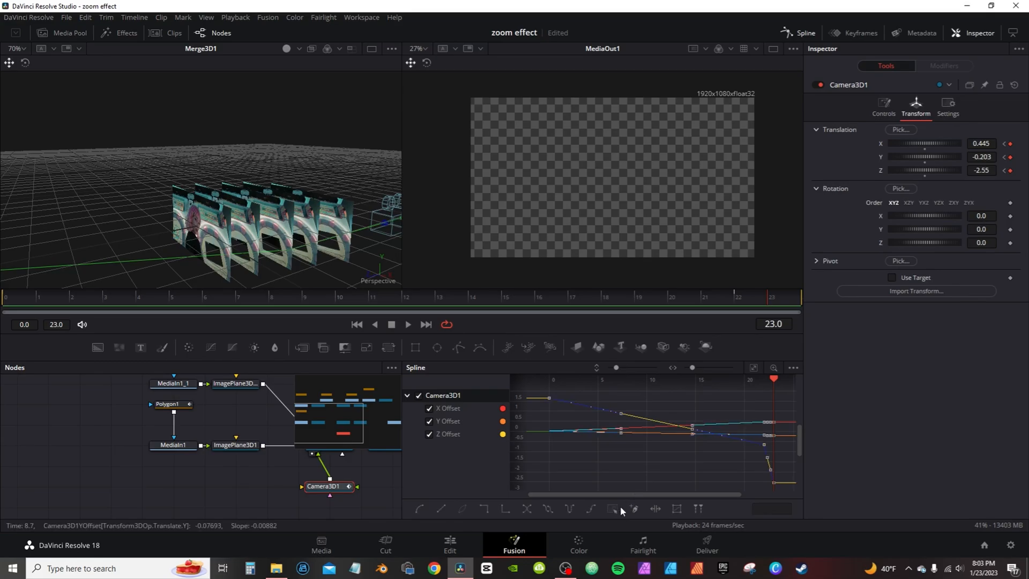
pyautogui.click(420, 508)
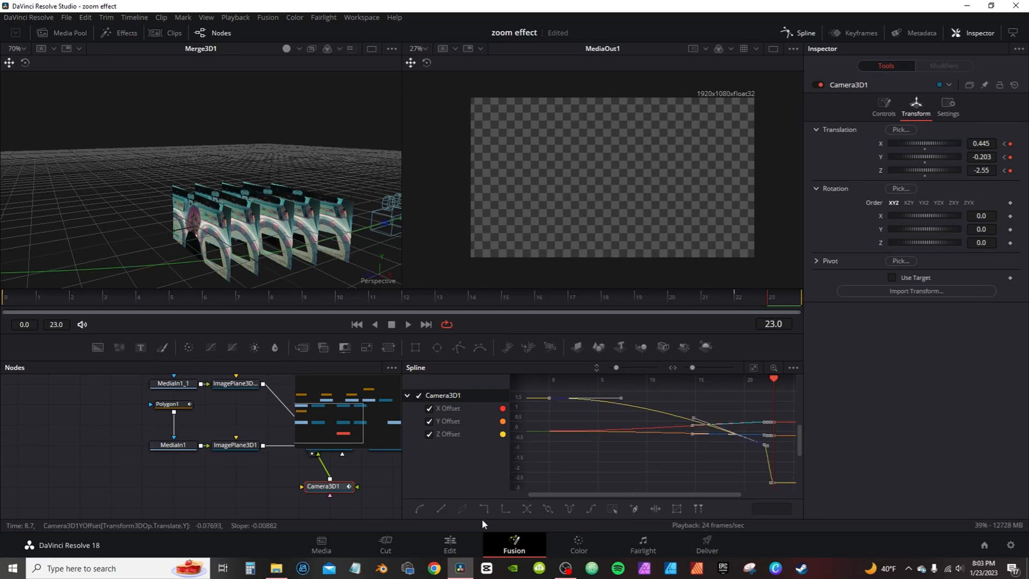
pyautogui.click(796, 34)
# Step: Enable Motion Blur on the Renderer3D1 node
pyautogui.click(399, 444)
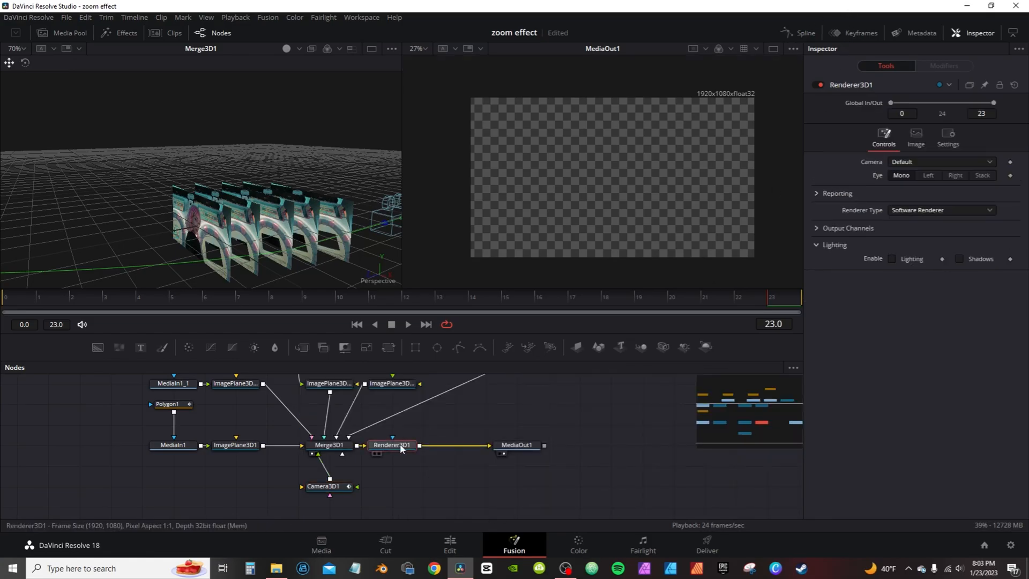
pyautogui.click(949, 138)
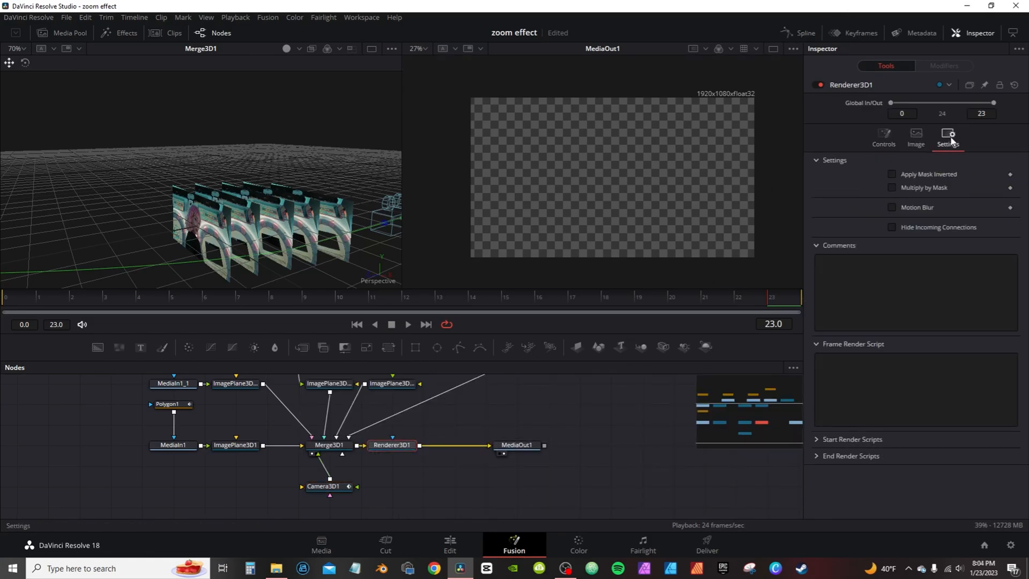
pyautogui.click(892, 208)
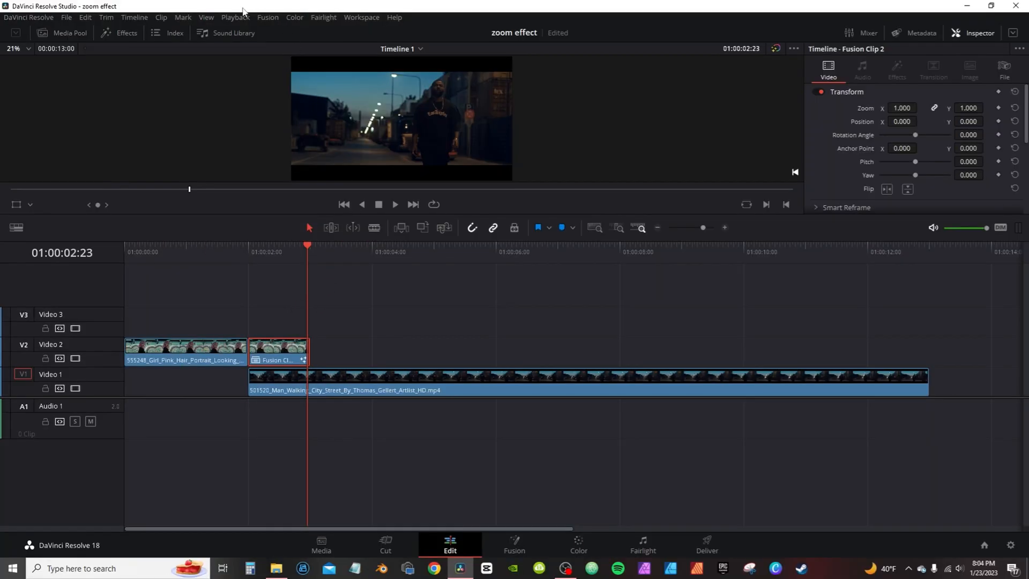
# Step: Set the Render Cache mode to Smart on the Edit page and scrub the timeline through the cached transition
pyautogui.click(237, 17)
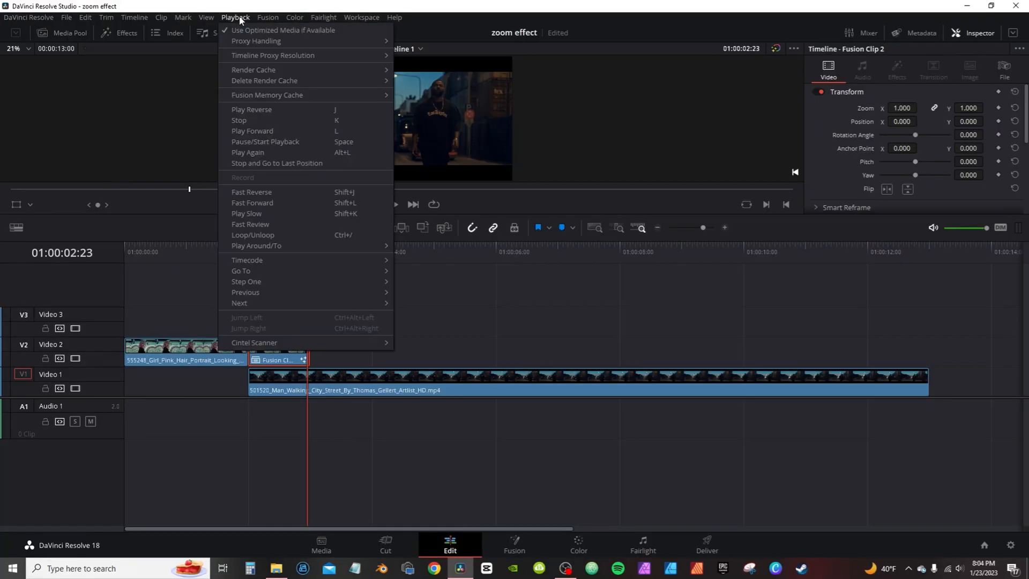
pyautogui.moveTo(265, 74)
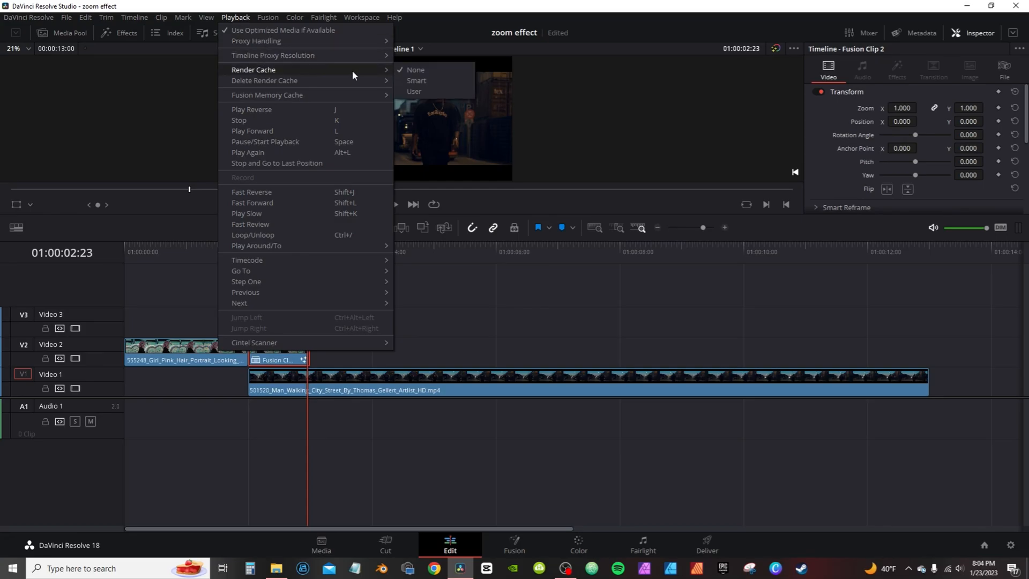
pyautogui.click(418, 81)
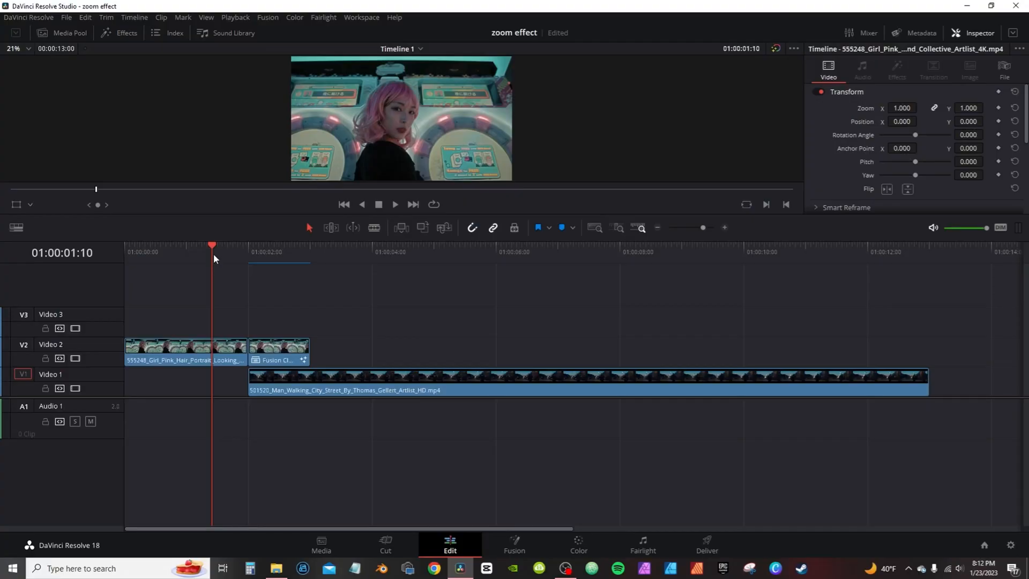
pyautogui.moveTo(214, 253); pyautogui.dragTo(241, 257)
pyautogui.moveTo(390, 252); pyautogui.dragTo(366, 253)
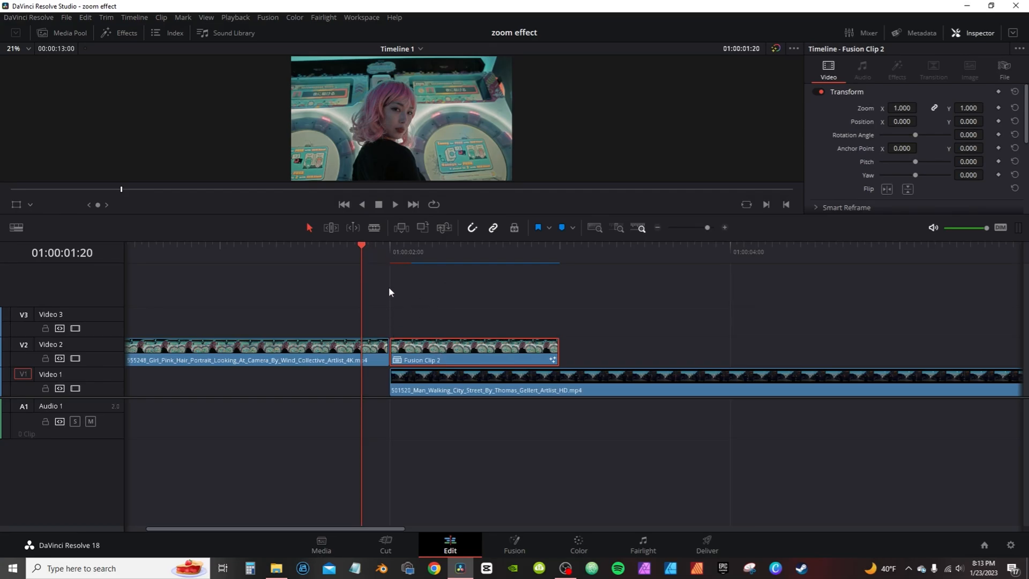
# Step: Try to apply the TR Camera - Right transition at the start of Fusion Clip 2
pyautogui.click(116, 35)
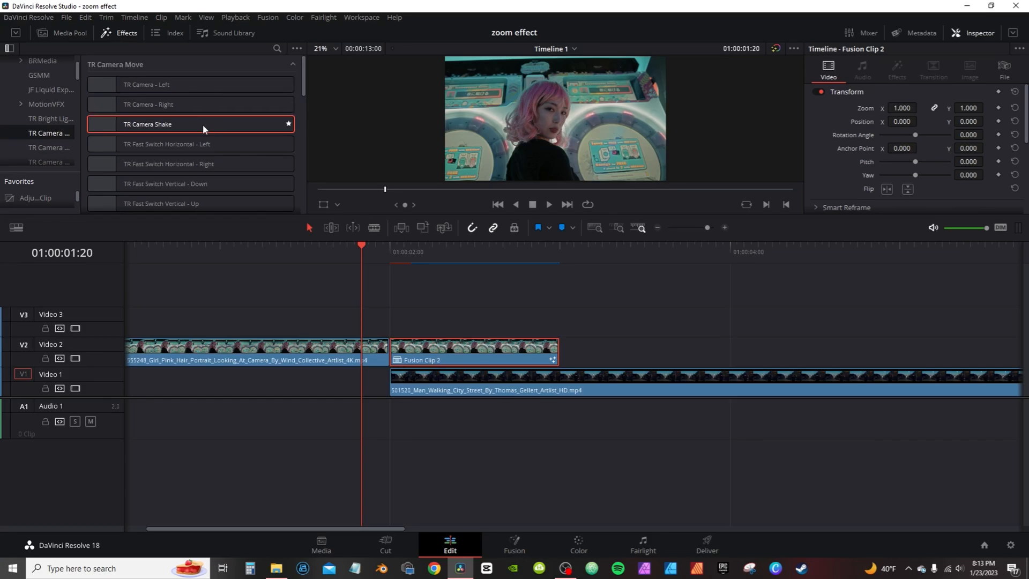
pyautogui.click(155, 107)
pyautogui.moveTo(155, 108); pyautogui.dragTo(410, 354)
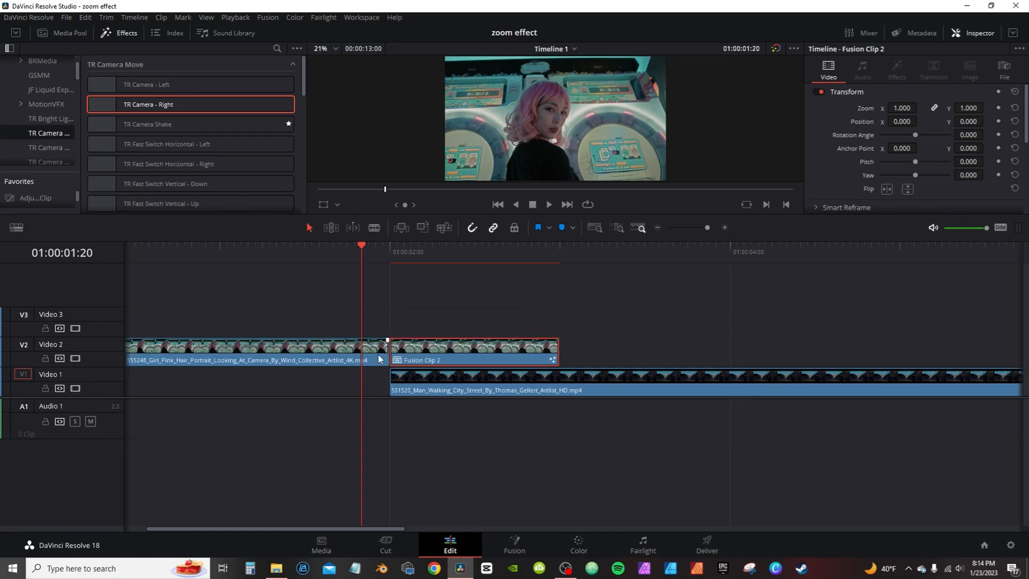
# Step: Place an adjustment clip on Video 3 over the start of Fusion Clip 2 and shorten it to straddle the cut
pyautogui.moveTo(35, 198); pyautogui.dragTo(390, 327)
pyautogui.click(433, 252)
pyautogui.click(458, 309)
pyautogui.hotkey('shift', ']')
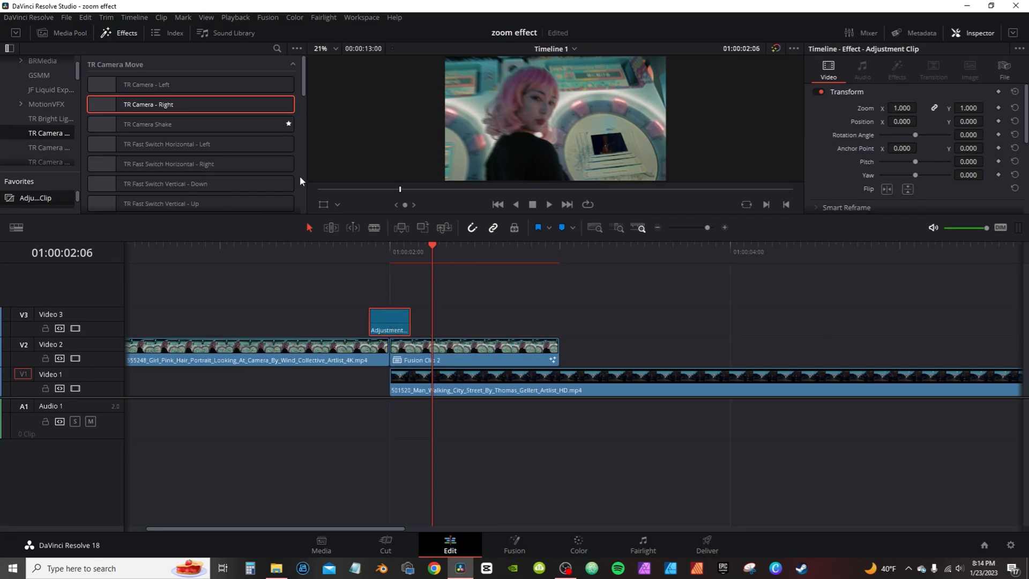
# Step: Find the Camera Shake effect among the Open FX effects and apply it to the adjustment clip
pyautogui.scroll(-7, 27, 126)
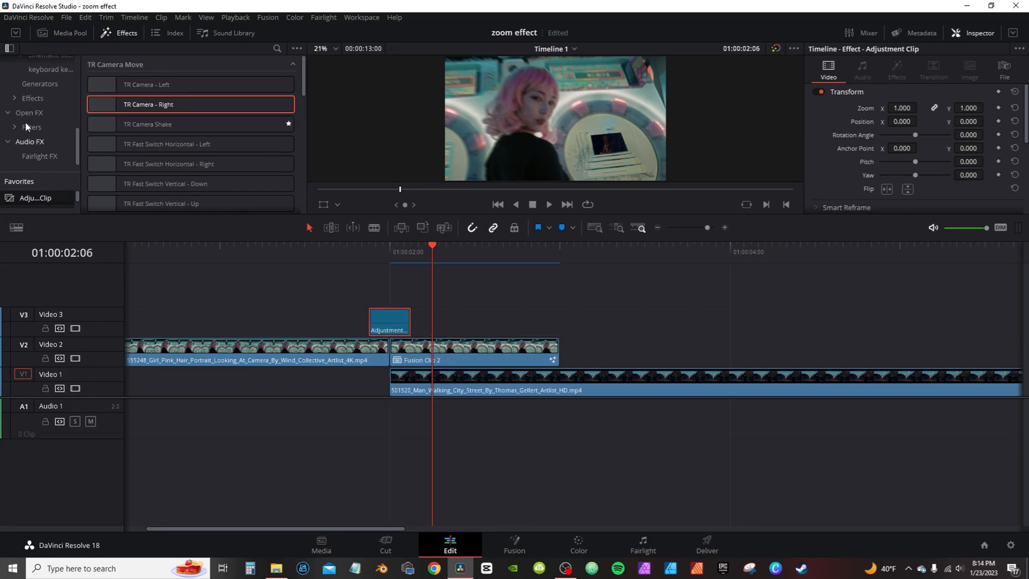
pyautogui.click(28, 113)
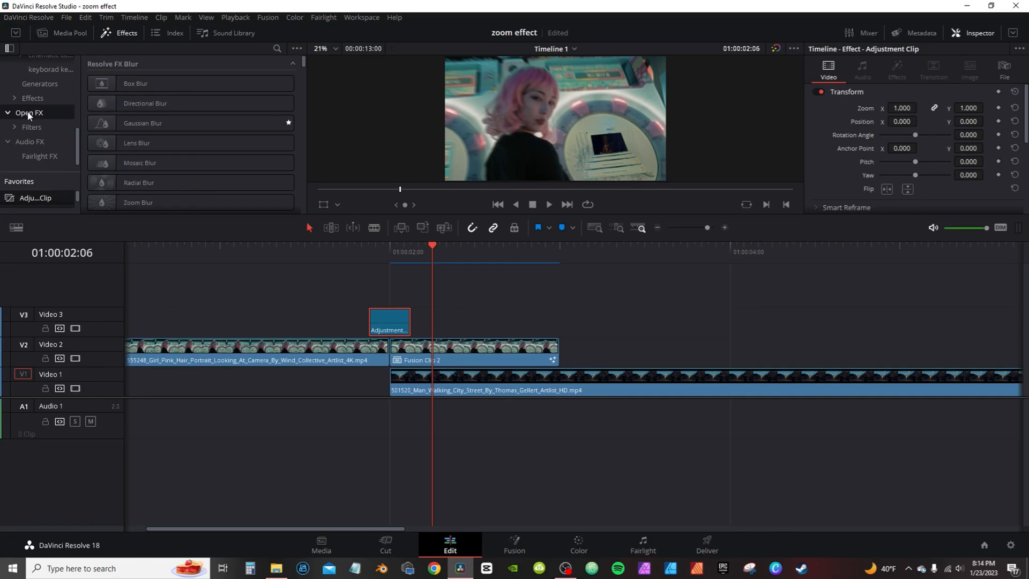
pyautogui.click(281, 48)
pyautogui.write('ca')
pyautogui.moveTo(135, 160); pyautogui.dragTo(381, 315)
# Step: Set the adjustment clip's Camera Shake to Motion Scale 2.000 and Speed Scale 2.000, and raise its Motion Blur slightly
pyautogui.moveTo(369, 252); pyautogui.dragTo(390, 255)
pyautogui.click(380, 322)
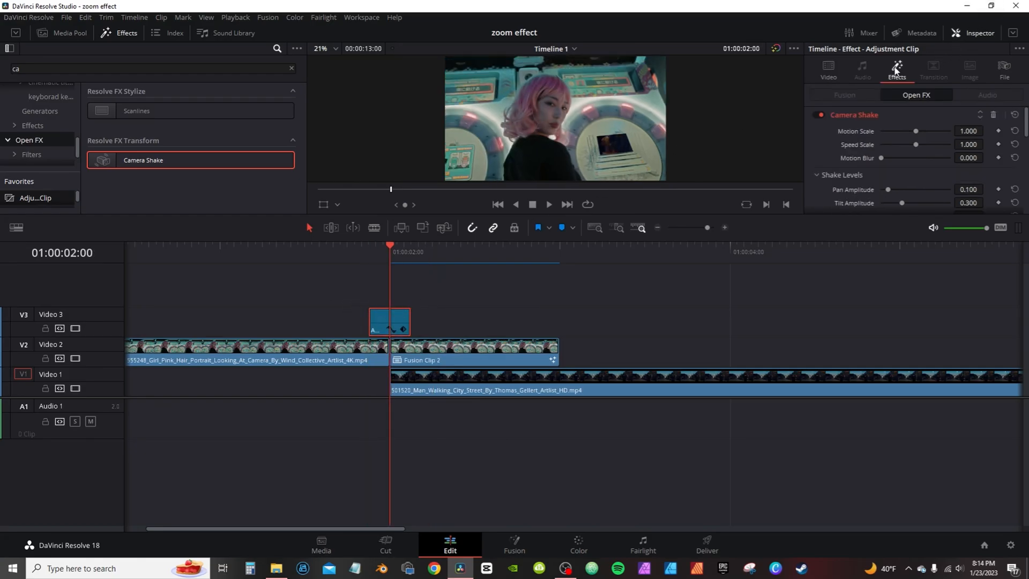
pyautogui.moveTo(916, 134); pyautogui.dragTo(950, 145)
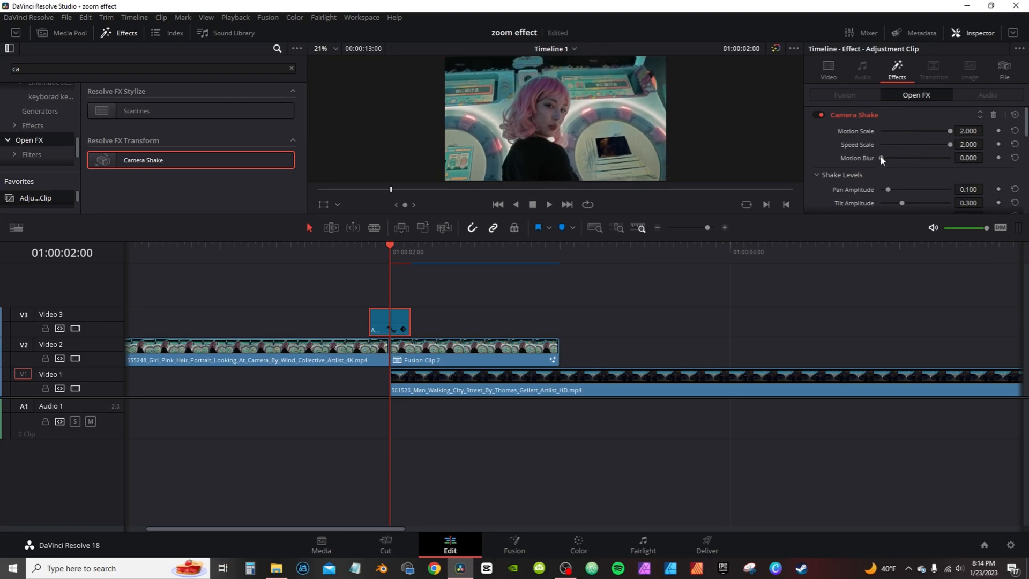
pyautogui.moveTo(880, 158); pyautogui.dragTo(888, 159)
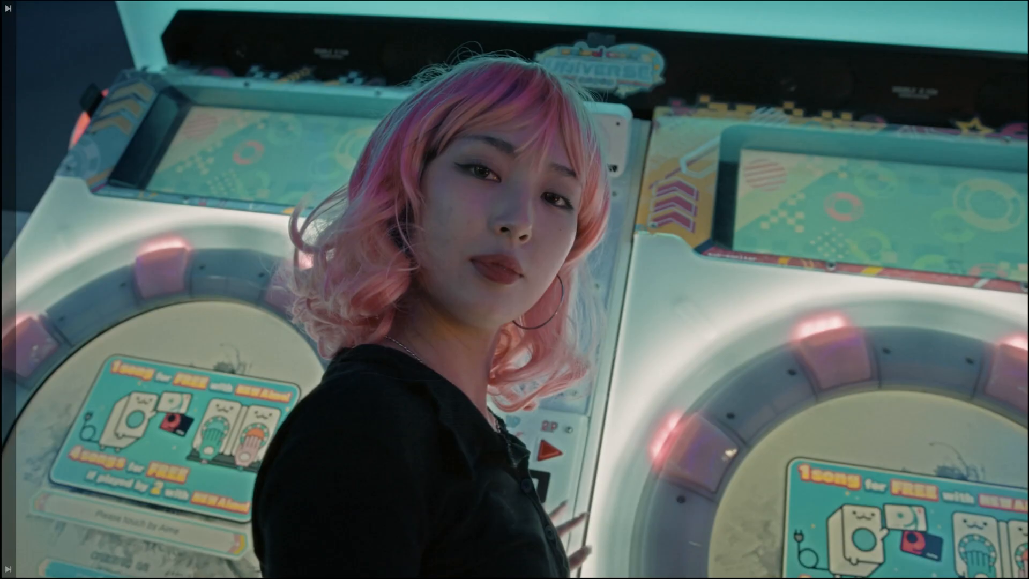